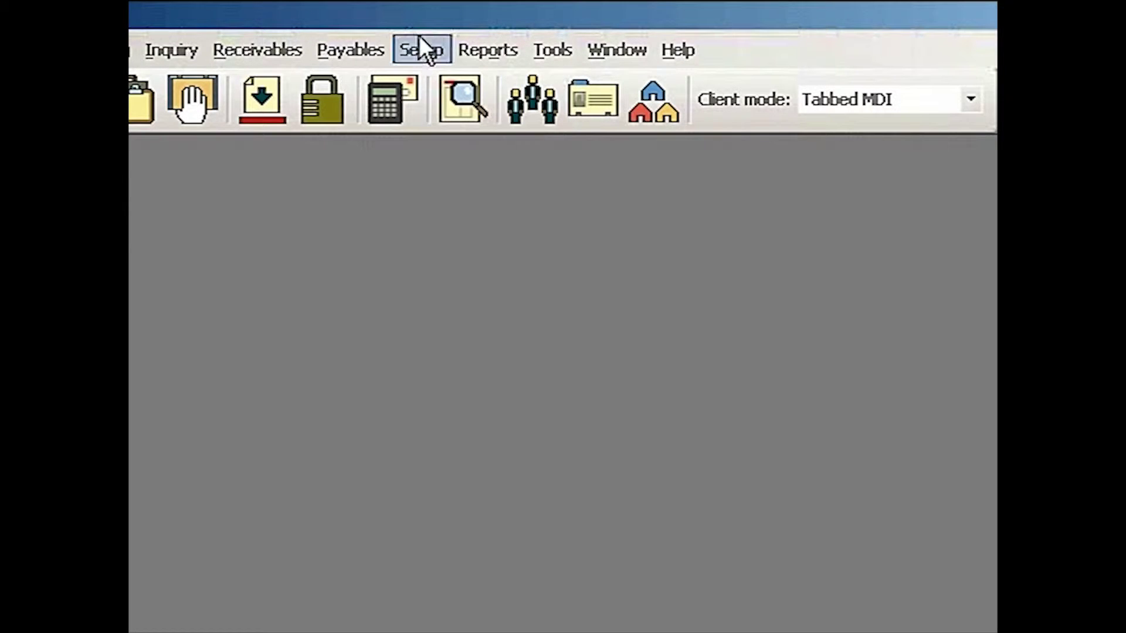
List the 12 tracking steps defined for the Records tracking item, Order Received through Waiting for Client.
left_click(419, 49)
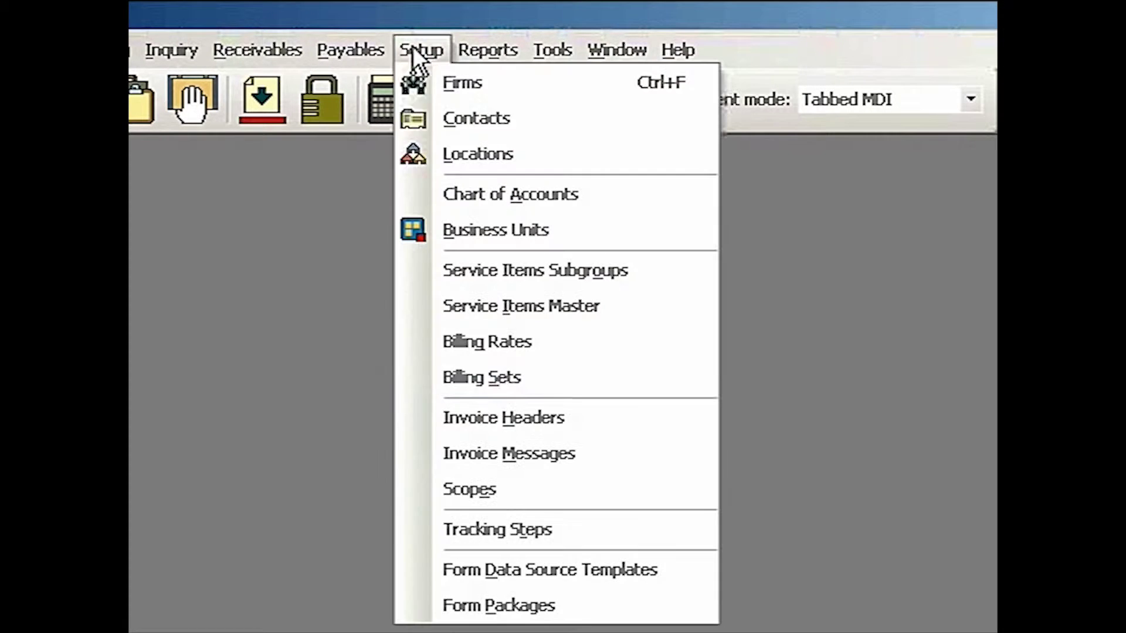
left_click(583, 529)
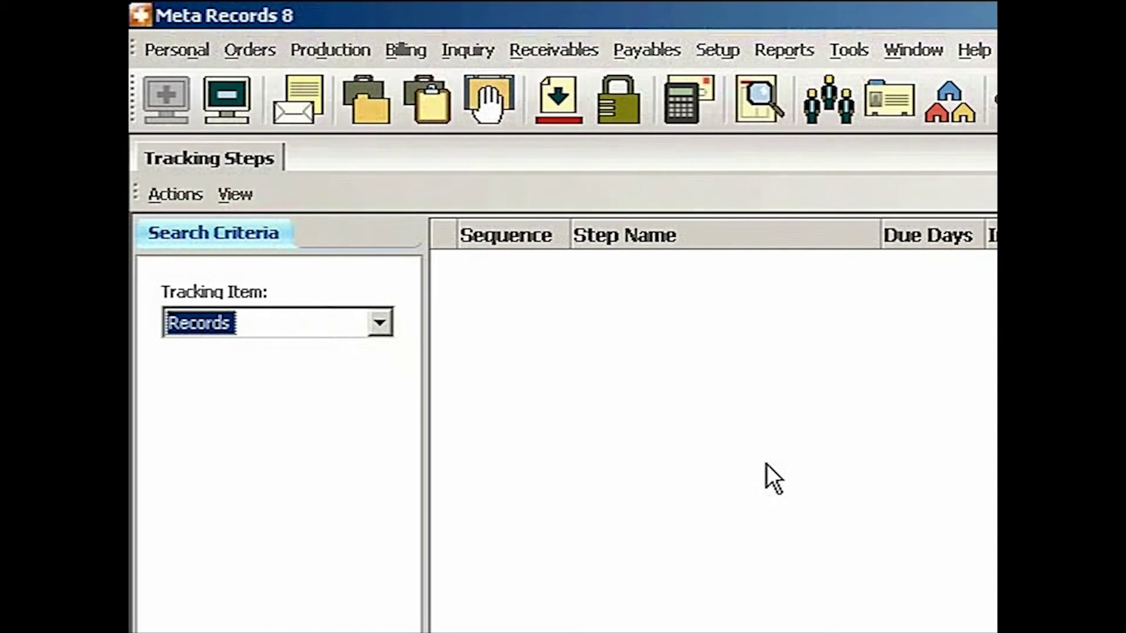
left_click(380, 321)
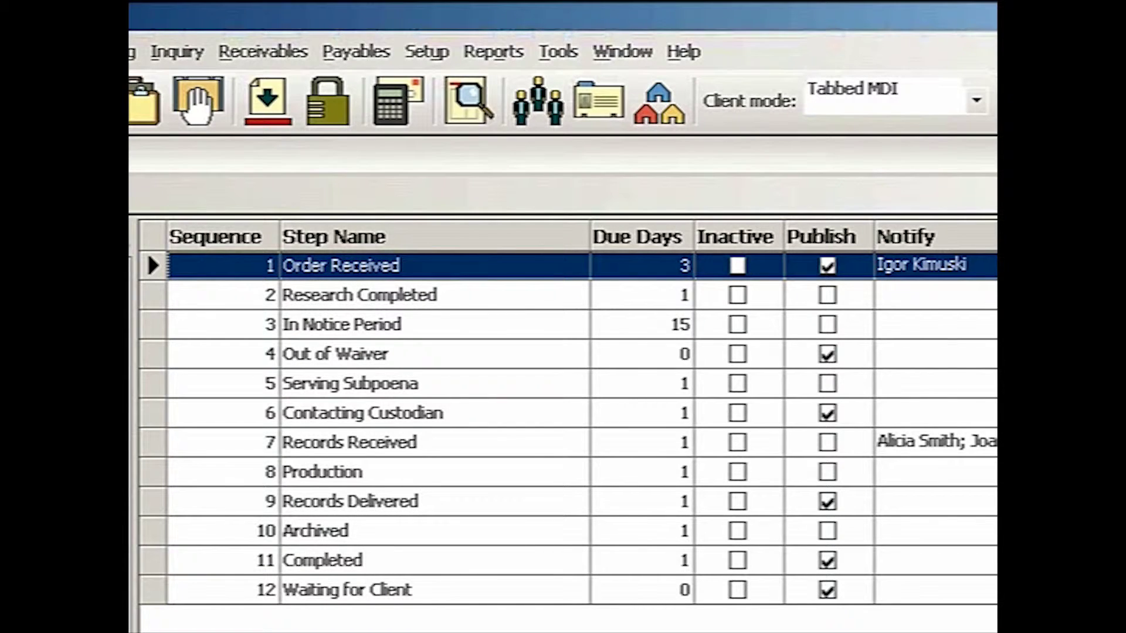
left_click(495, 295)
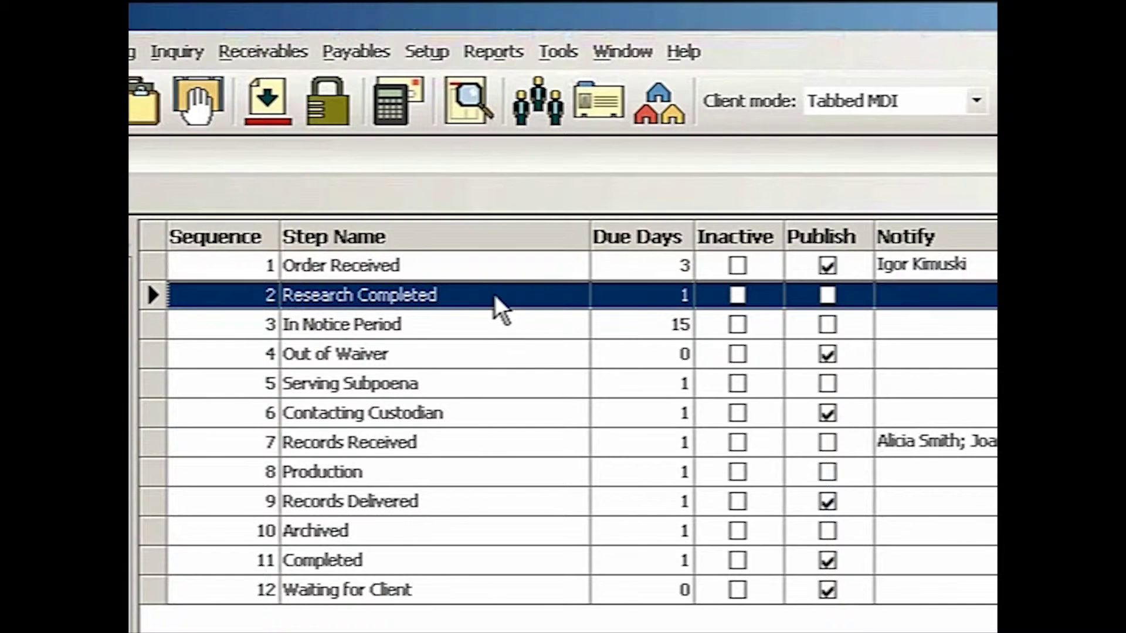
left_click(494, 326)
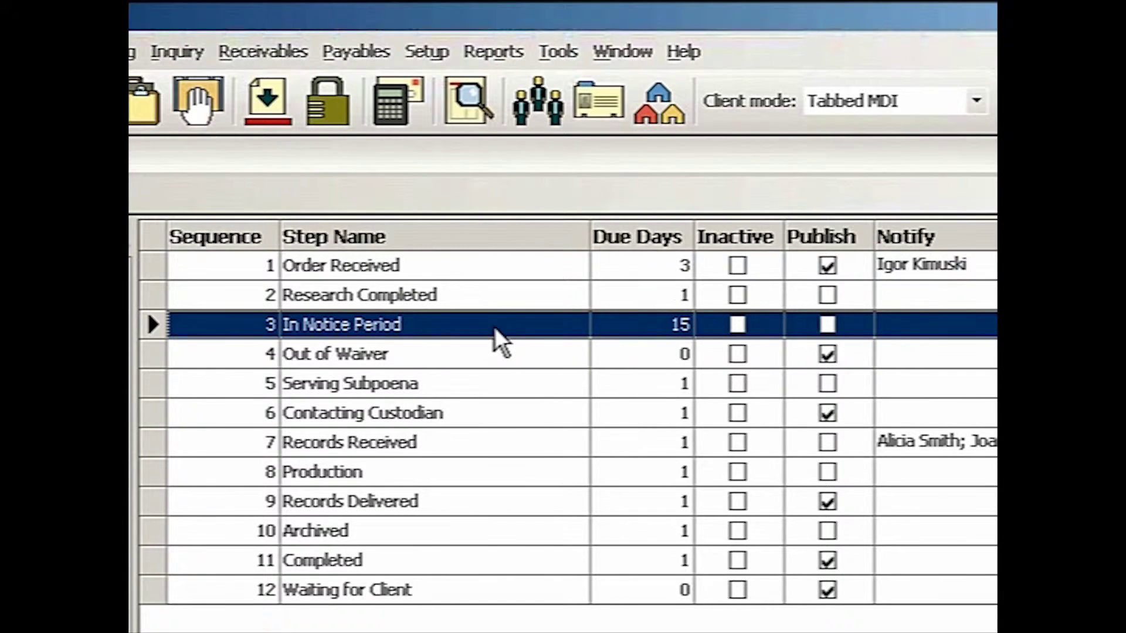
left_click(494, 355)
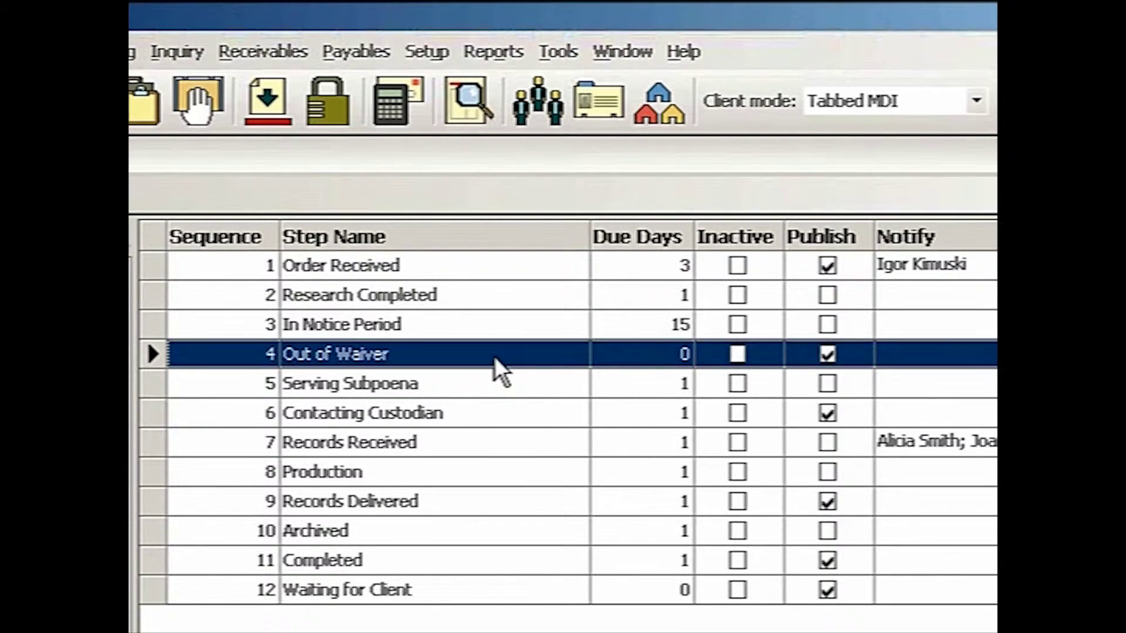
left_click(498, 560)
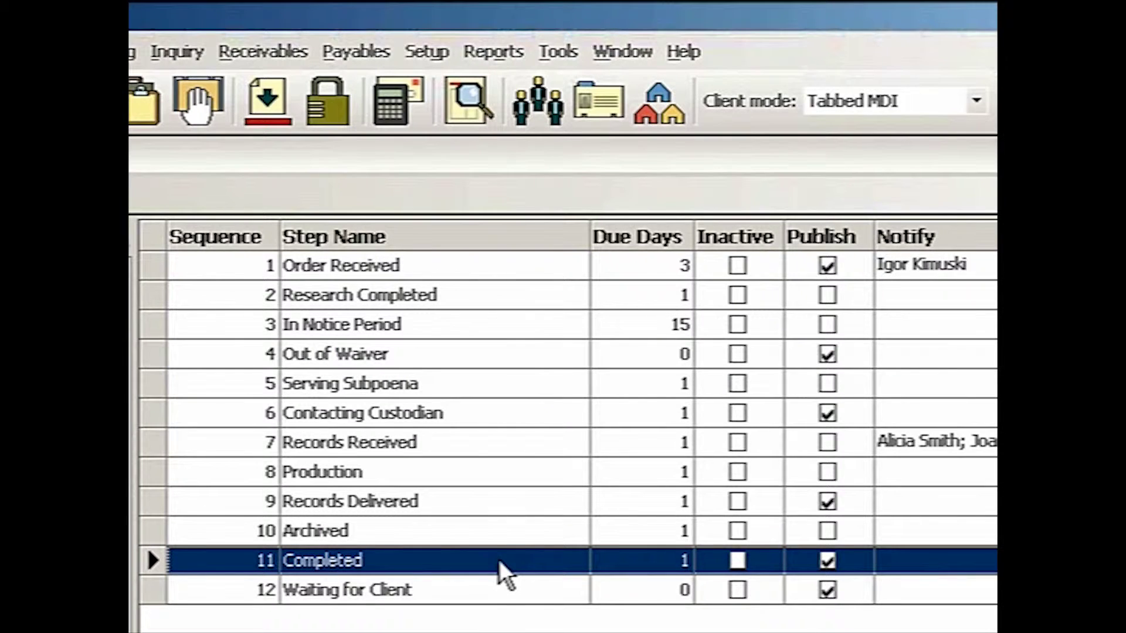
left_click(501, 589)
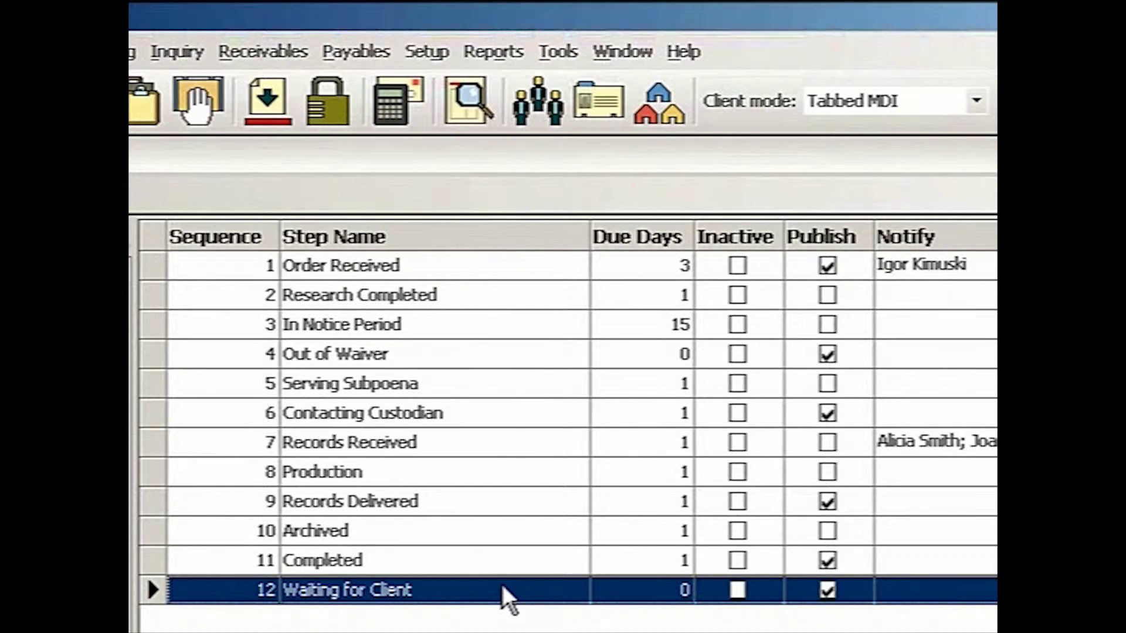
left_click(505, 264)
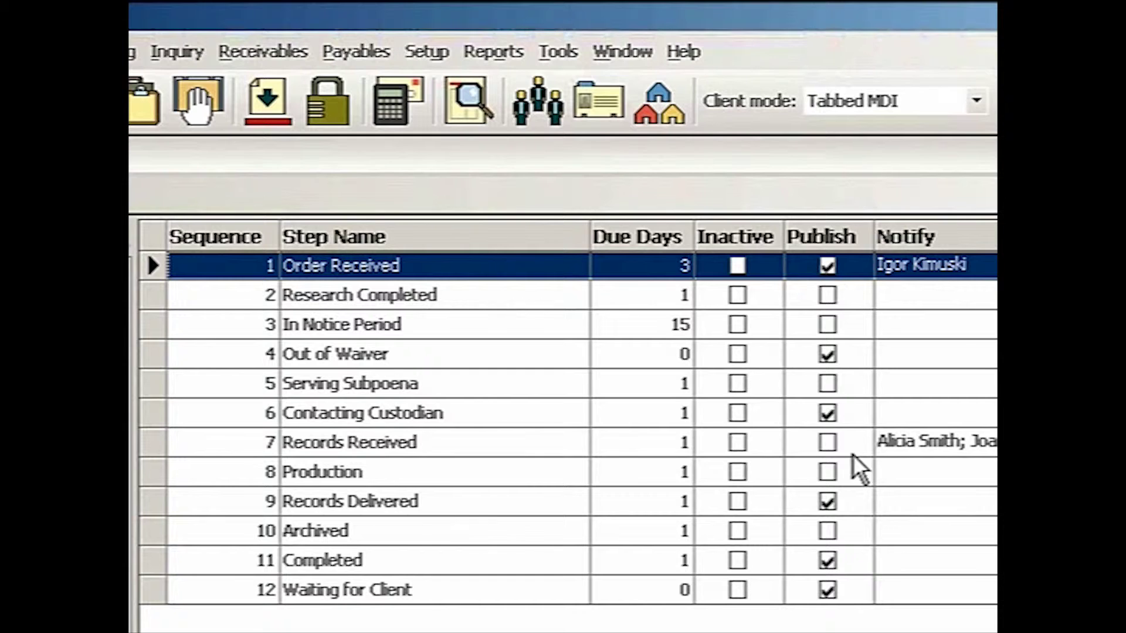
left_click(807, 469)
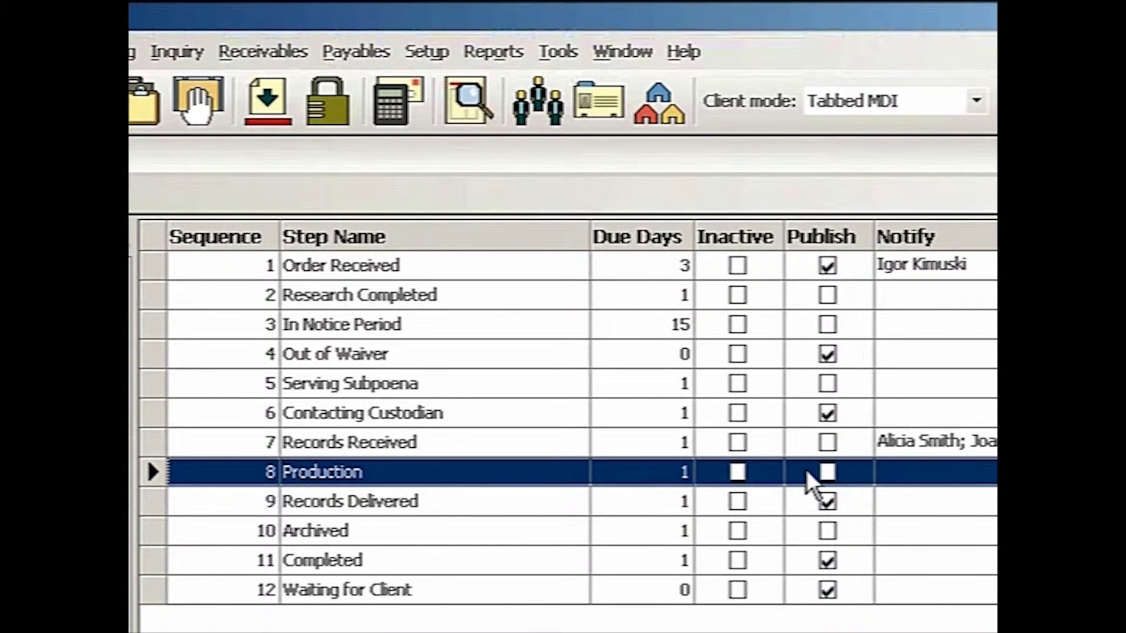
left_click(801, 445)
left_click(795, 472)
left_click(799, 508)
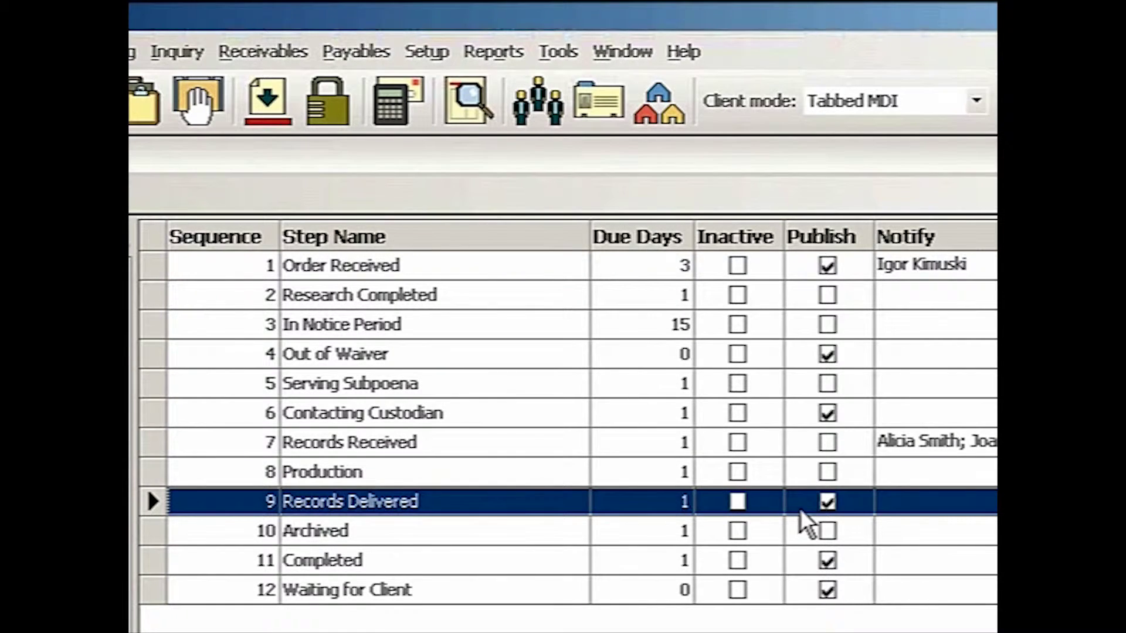
left_click(798, 419)
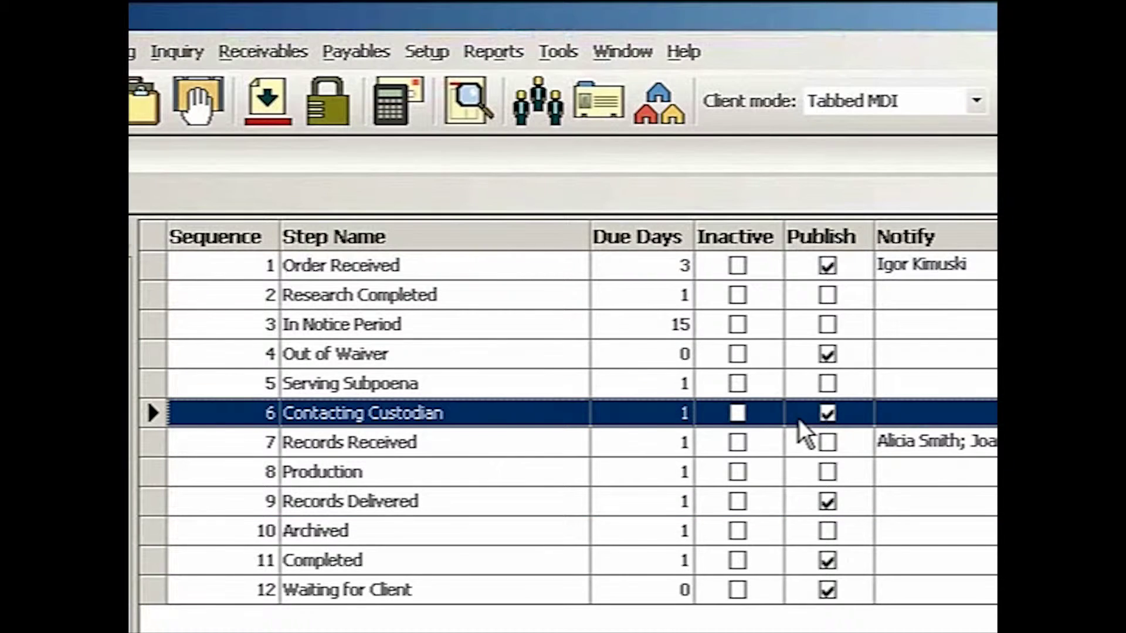
left_click(795, 355)
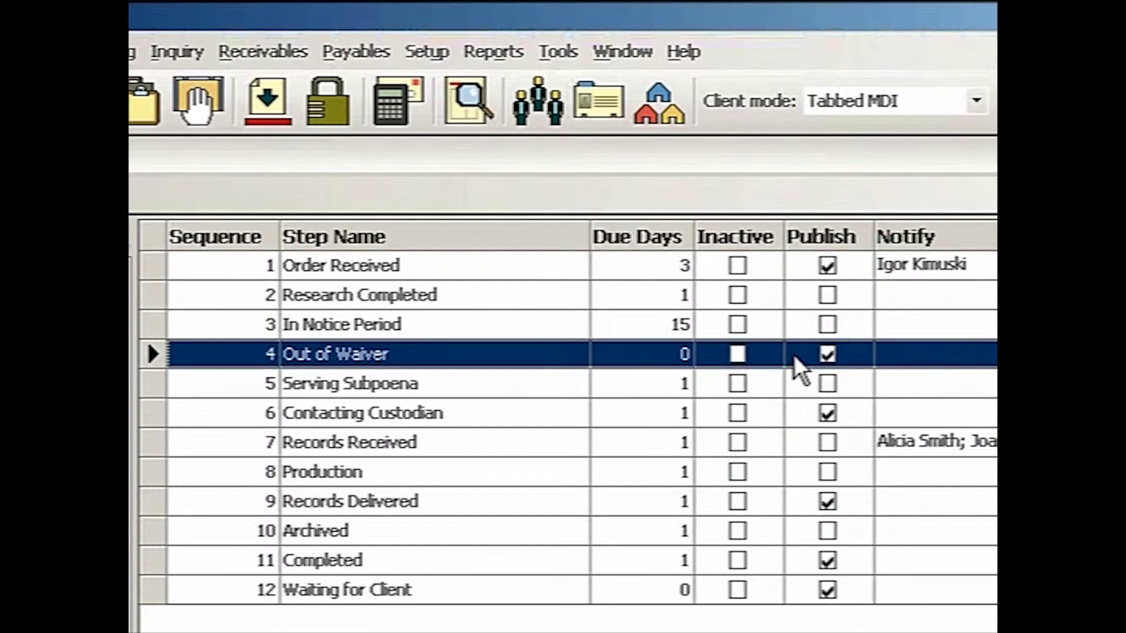
left_click(794, 440)
left_click(793, 476)
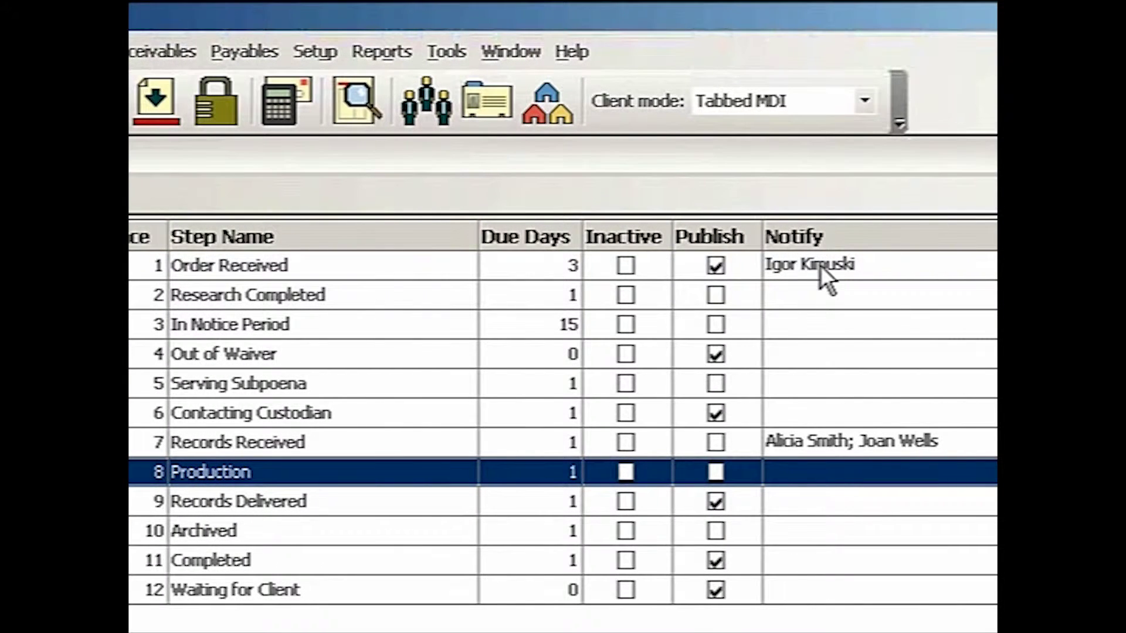
left_click(821, 265)
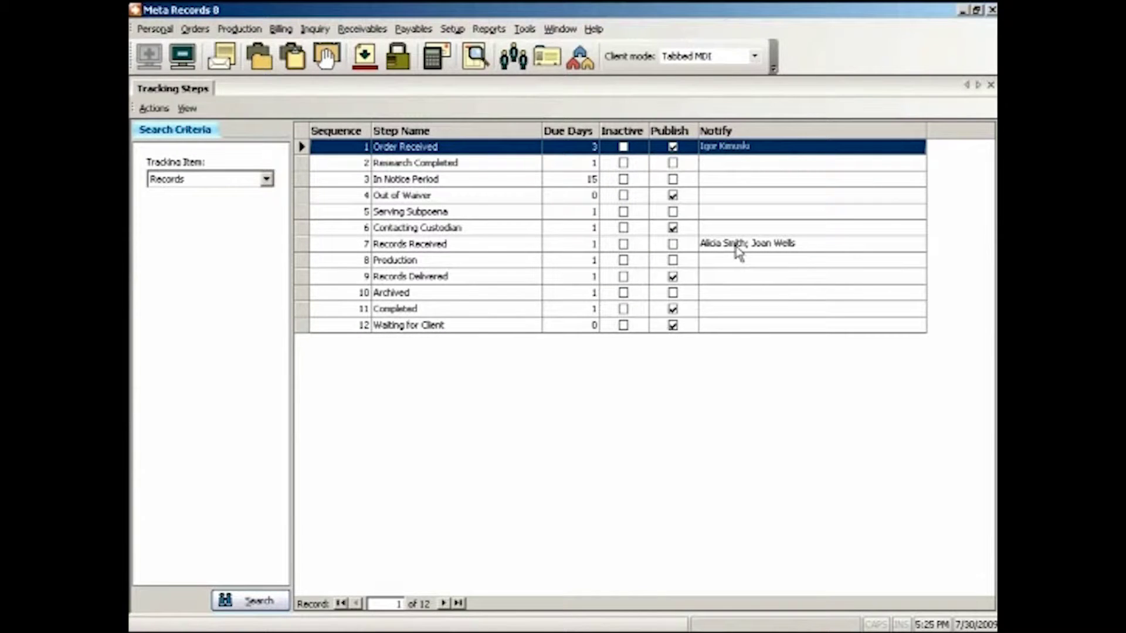
left_click(736, 247)
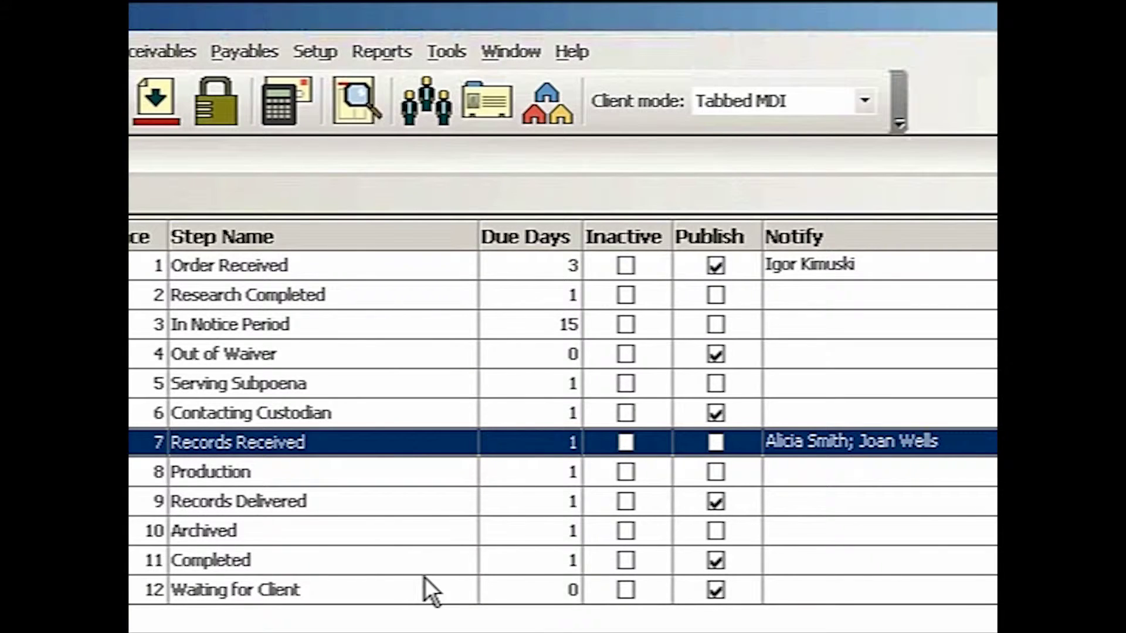
left_click(377, 267)
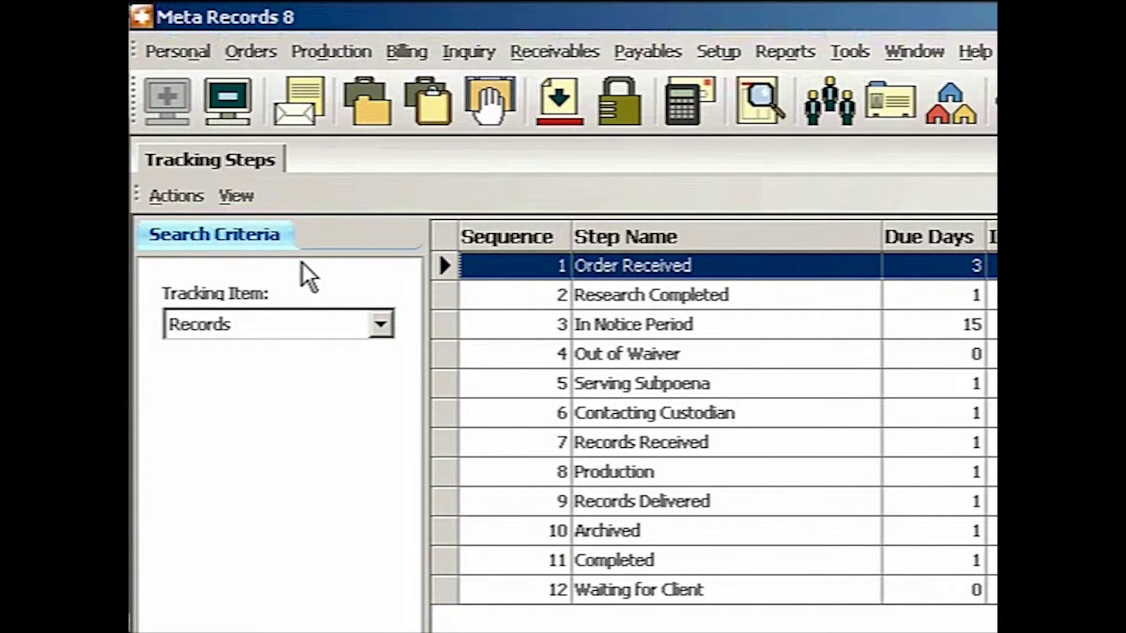
Close Tracking Steps and search Locations by the doctor's name, finding Billing Records and Medical Records.
middle_click(259, 160)
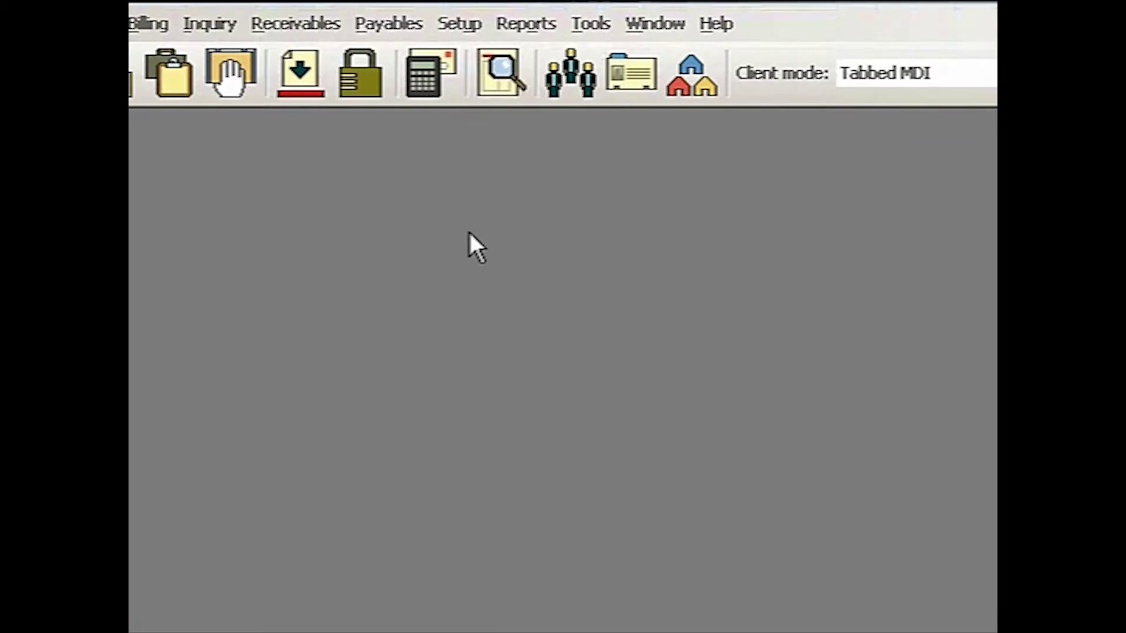
left_click(693, 75)
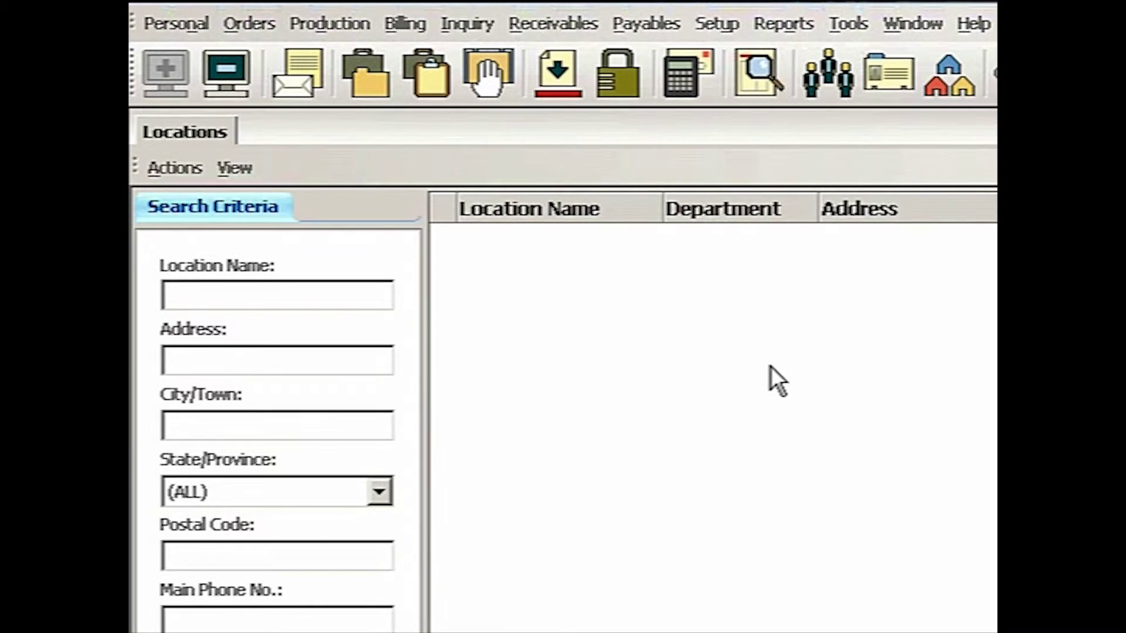
type("lacobs")
key("Return")
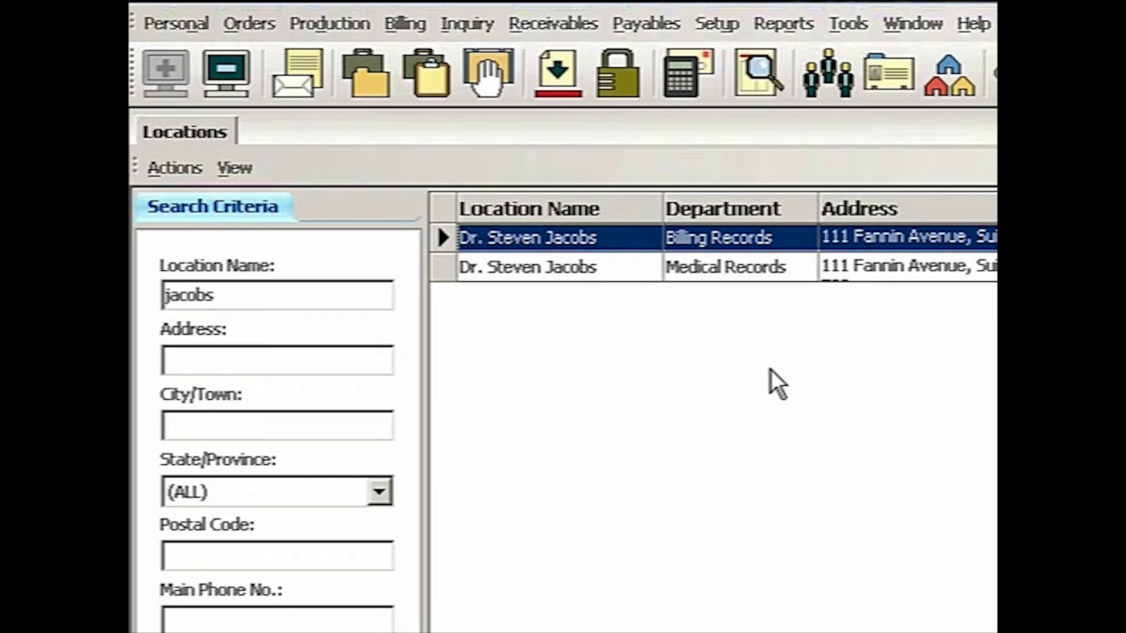
Check the ROI Handled By field on the Medical Records location's Additional tab.
double_click(635, 269)
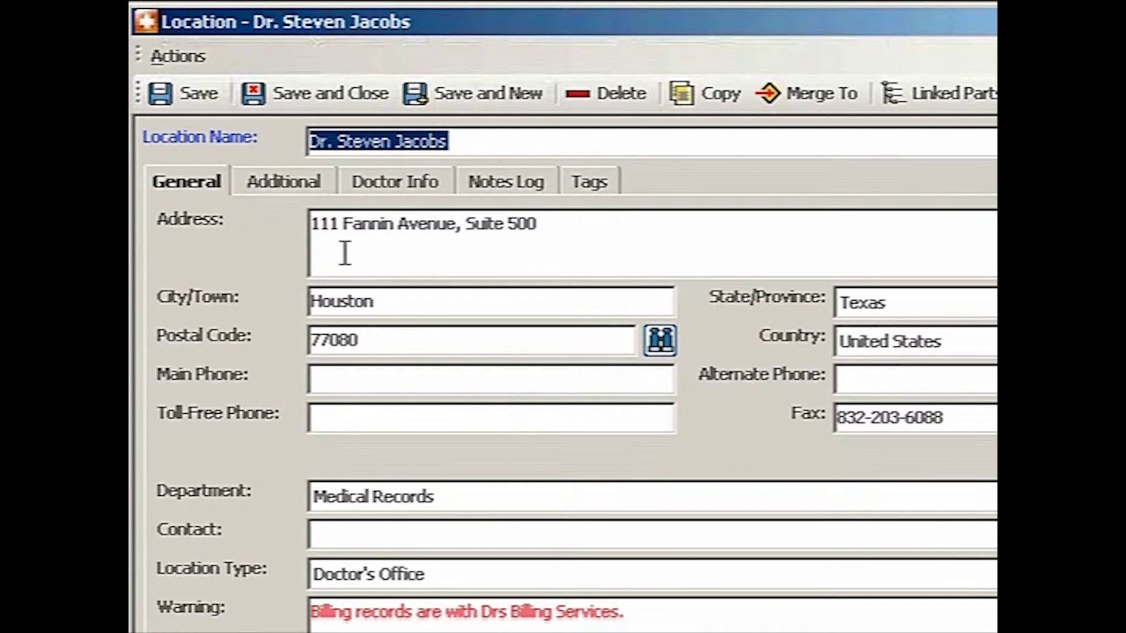
left_click(280, 181)
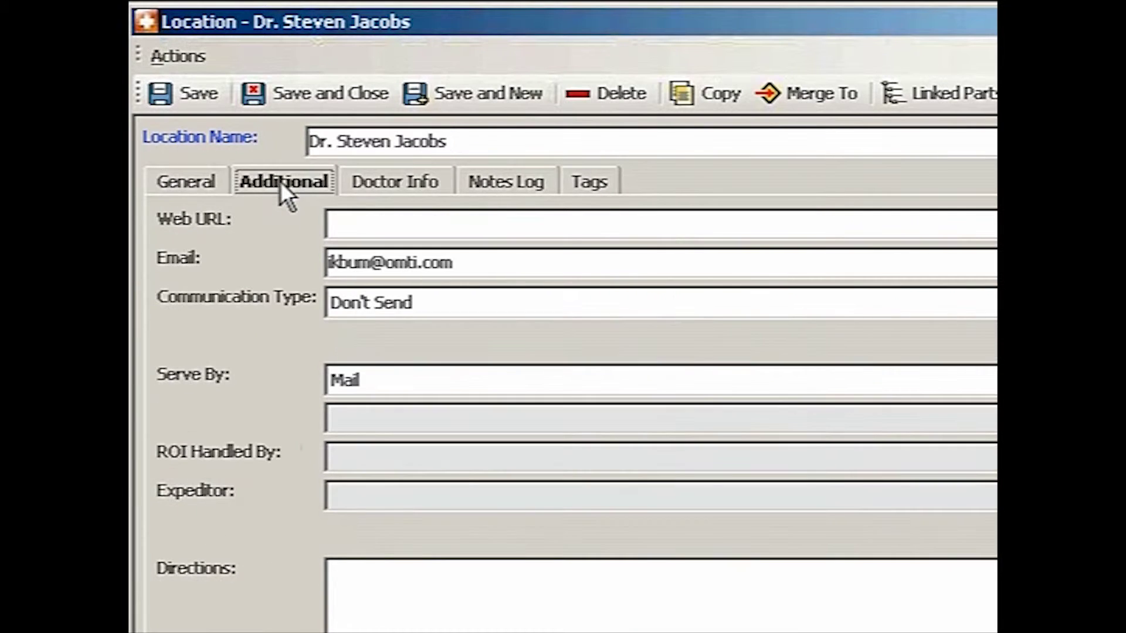
left_click(359, 457)
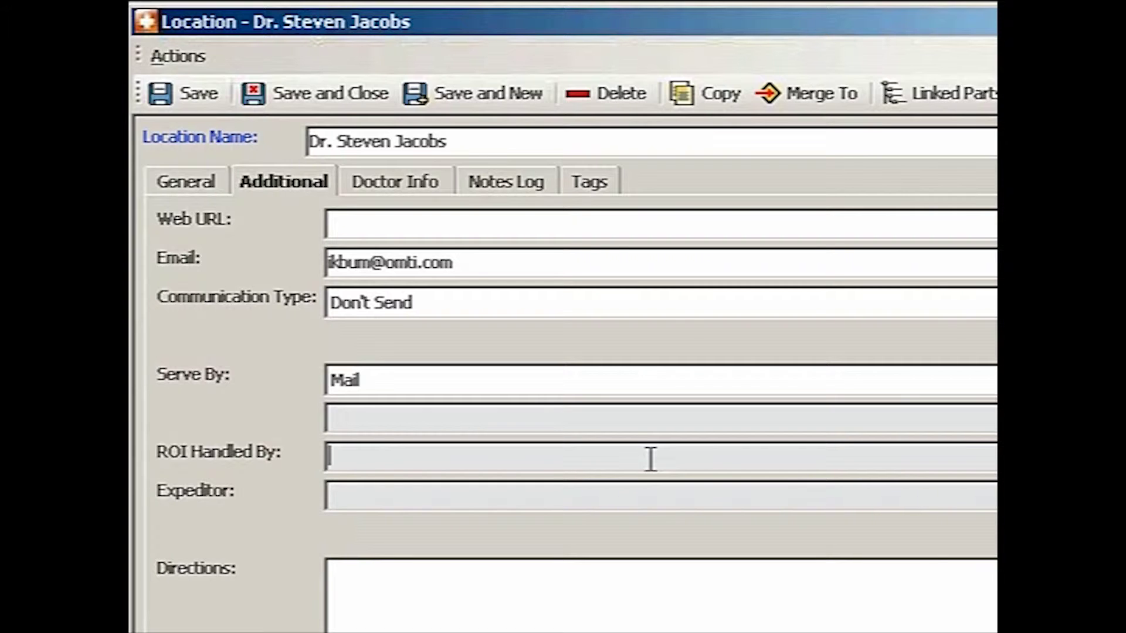
left_click(477, 140)
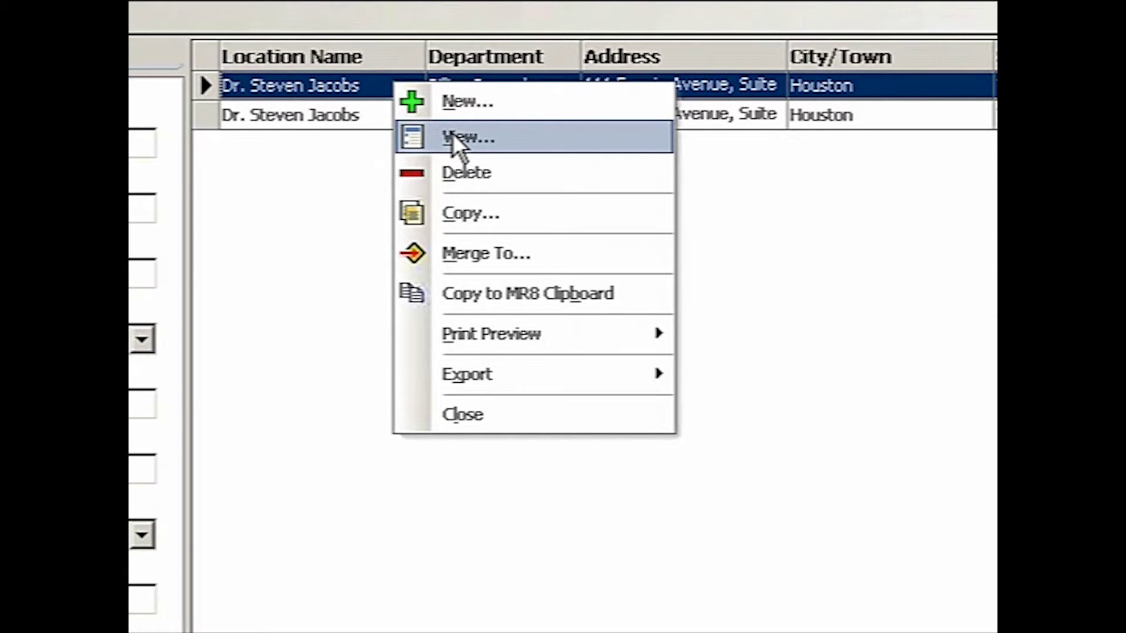
Check ROI Handled By for the Billing Records location, save it, and close the locations list.
left_click(453, 133)
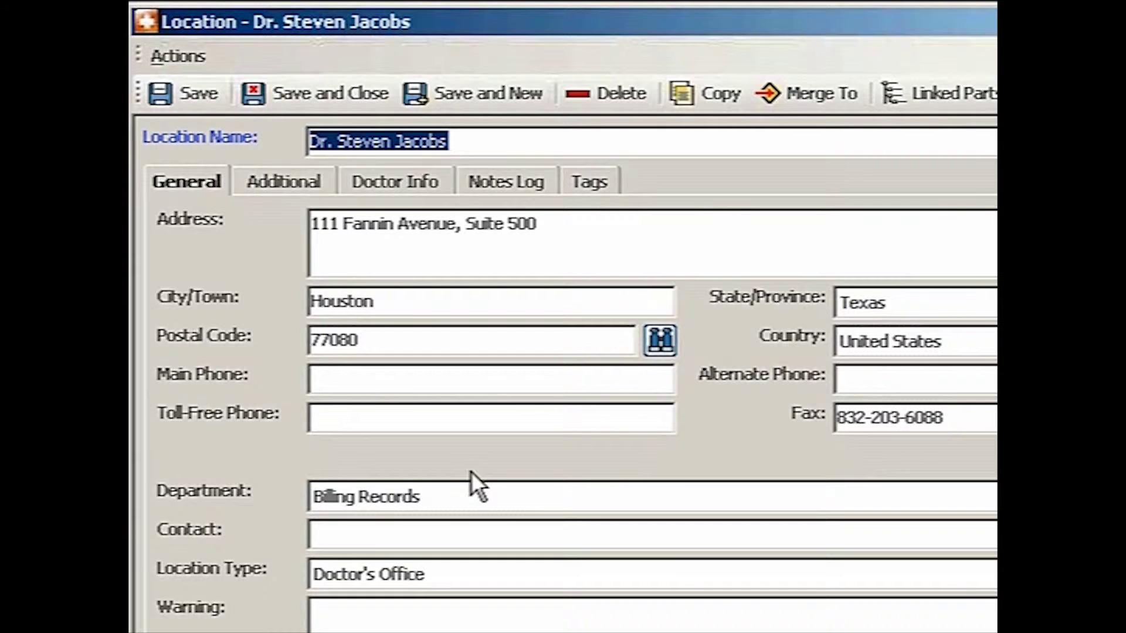
left_click(284, 181)
left_click(540, 457)
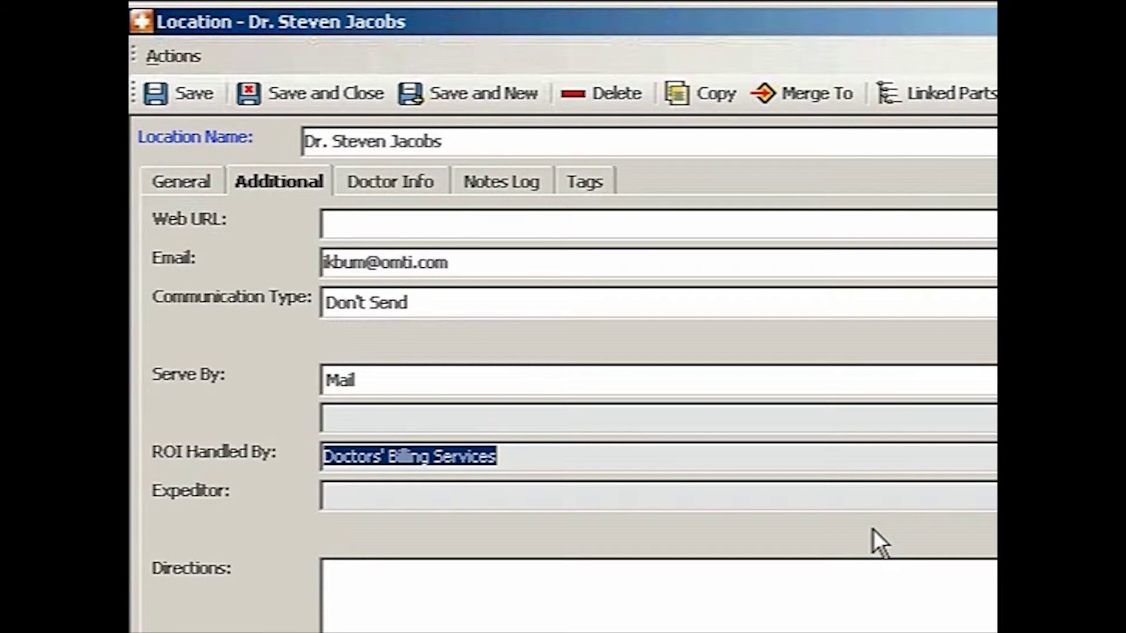
left_click(328, 95)
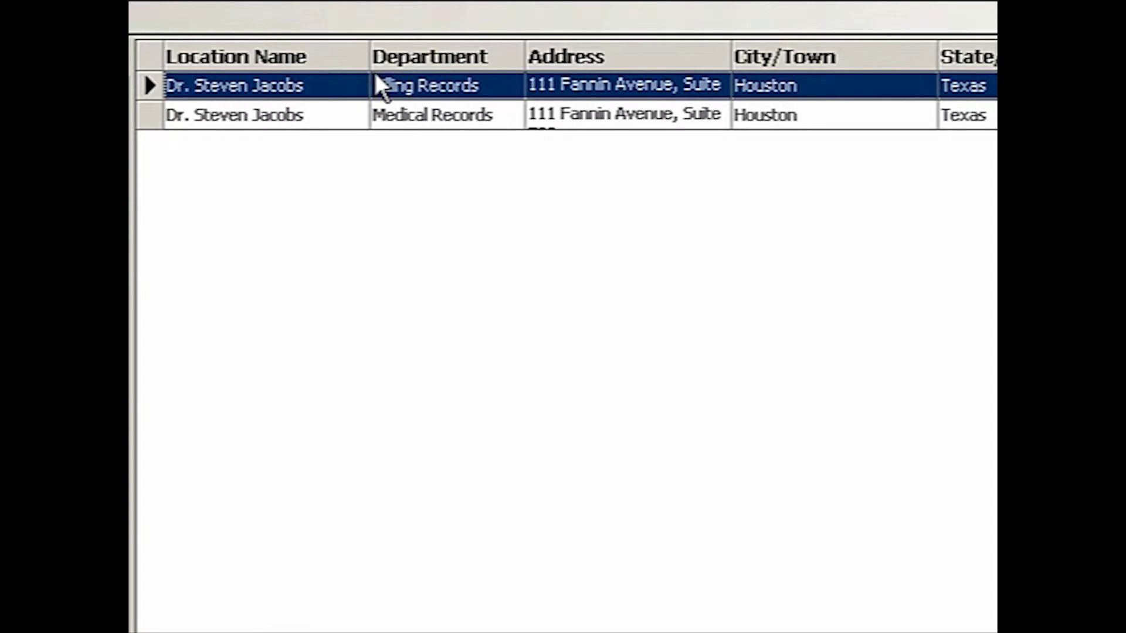
left_click(332, 119)
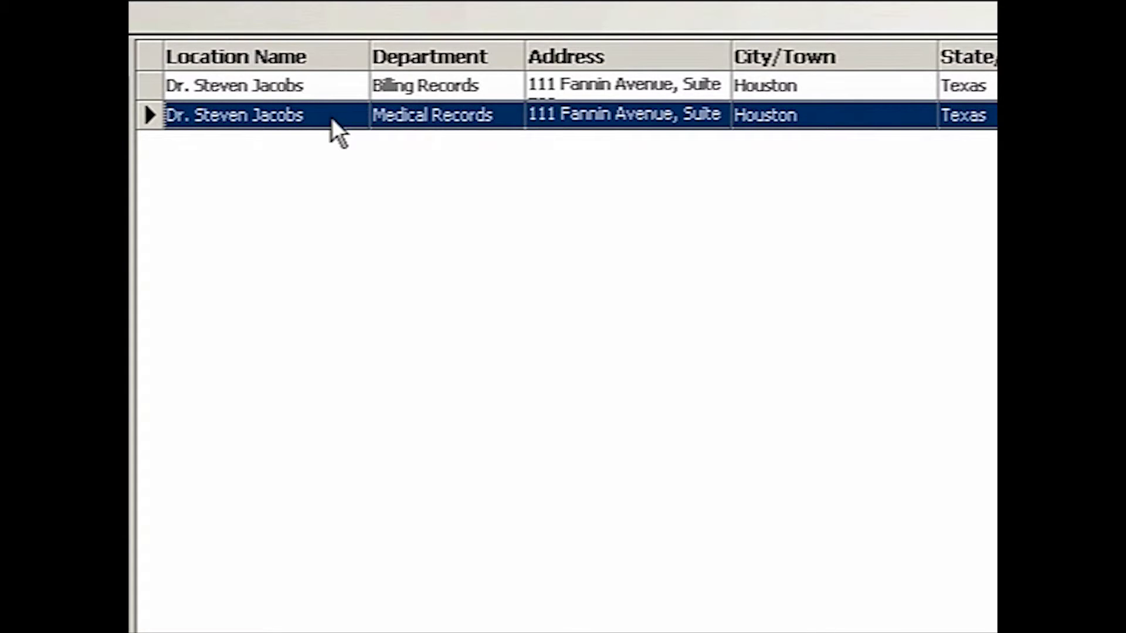
right_click(332, 116)
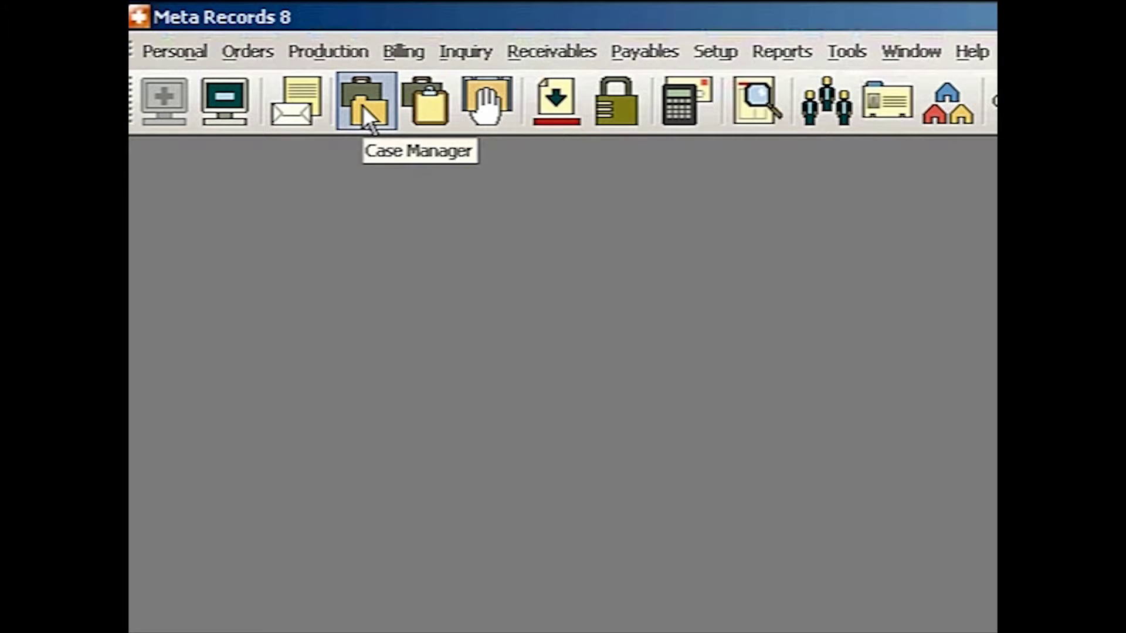
Search Case Manager for case name 'big', select order 5063, and start a new part.
left_click(367, 112)
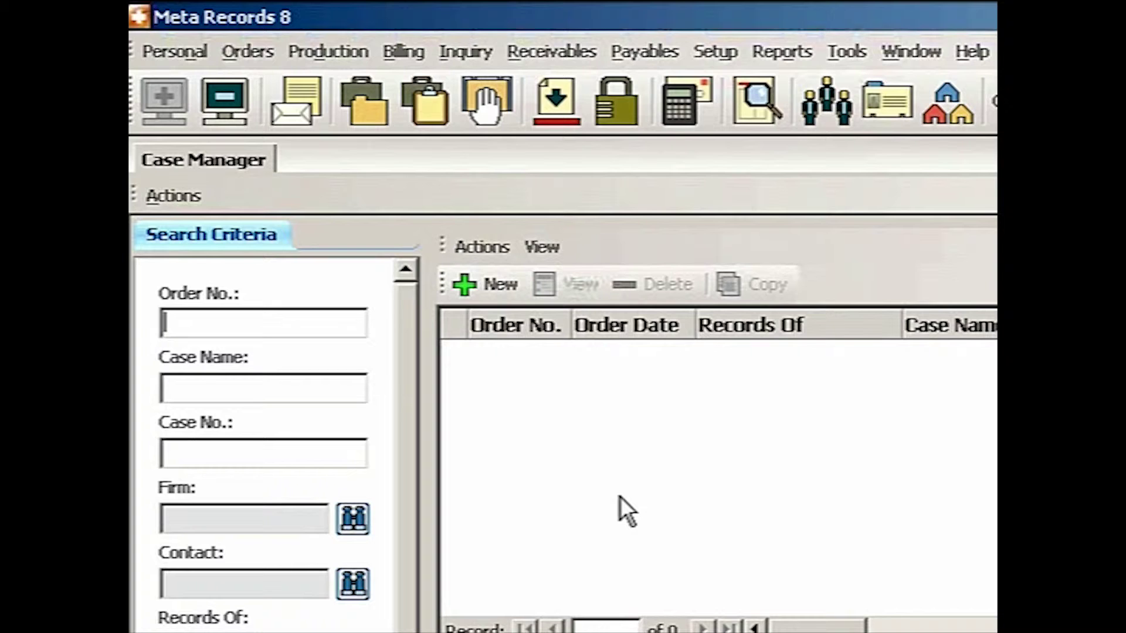
left_click(237, 386)
type("big")
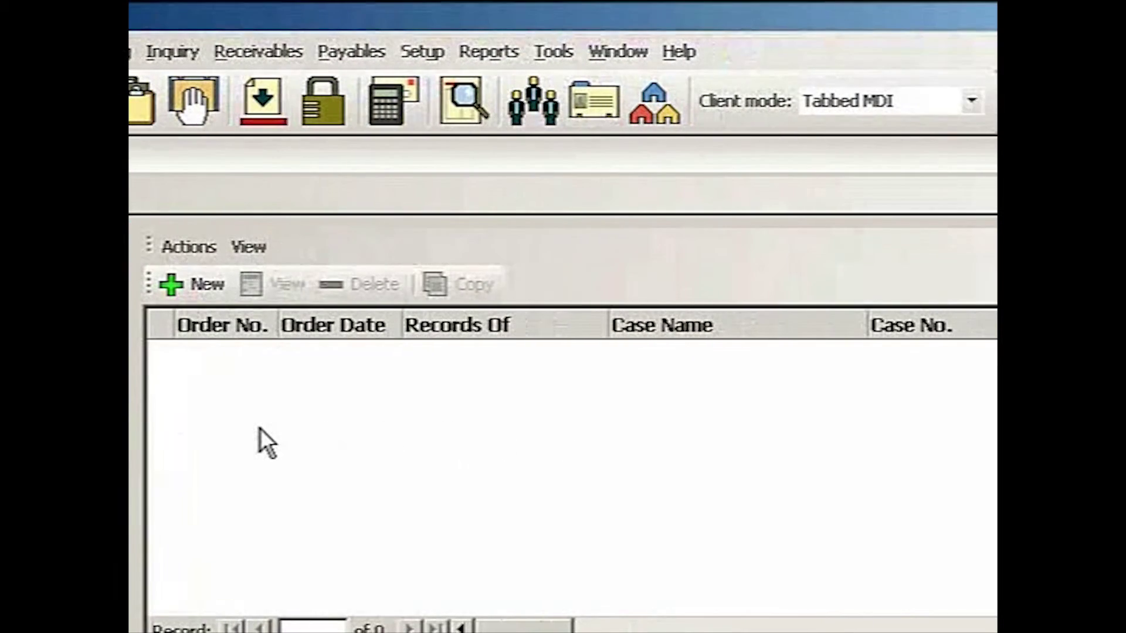
key("Return")
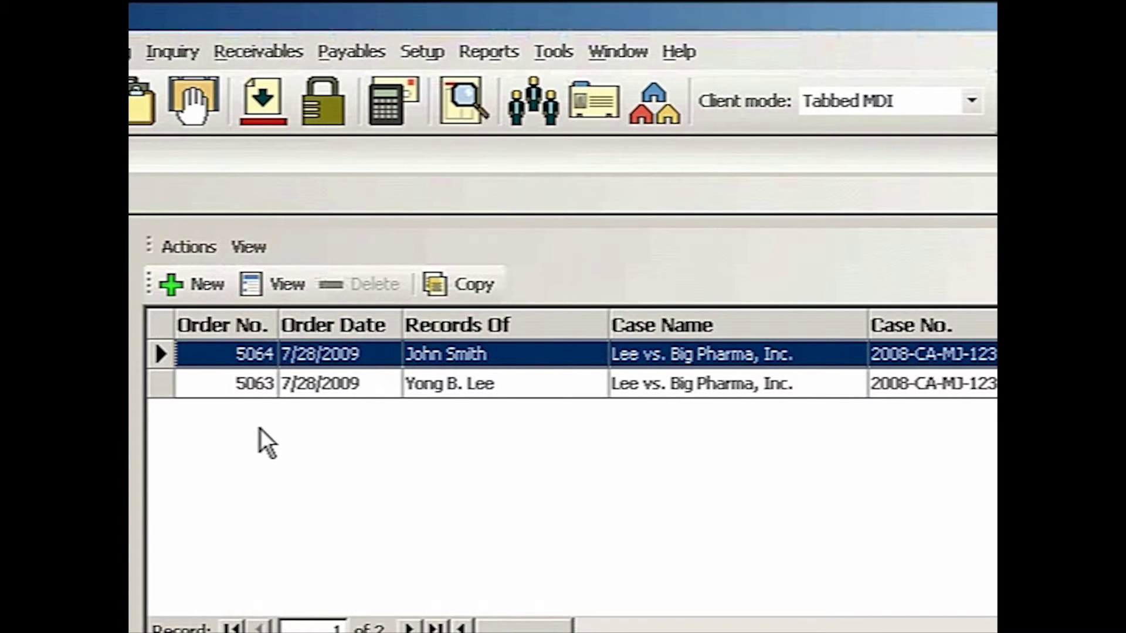
left_click(530, 384)
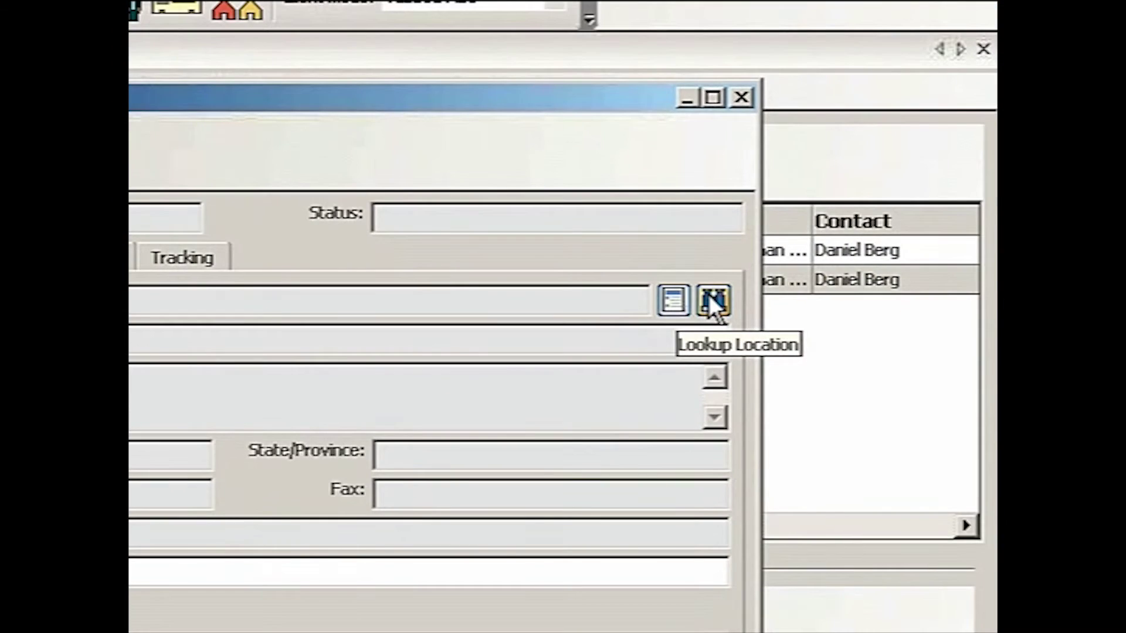
Set the part's location to Memorial Herman Hospital's Medical Records, Houston, using a 'memo' lookup.
left_click(952, 214)
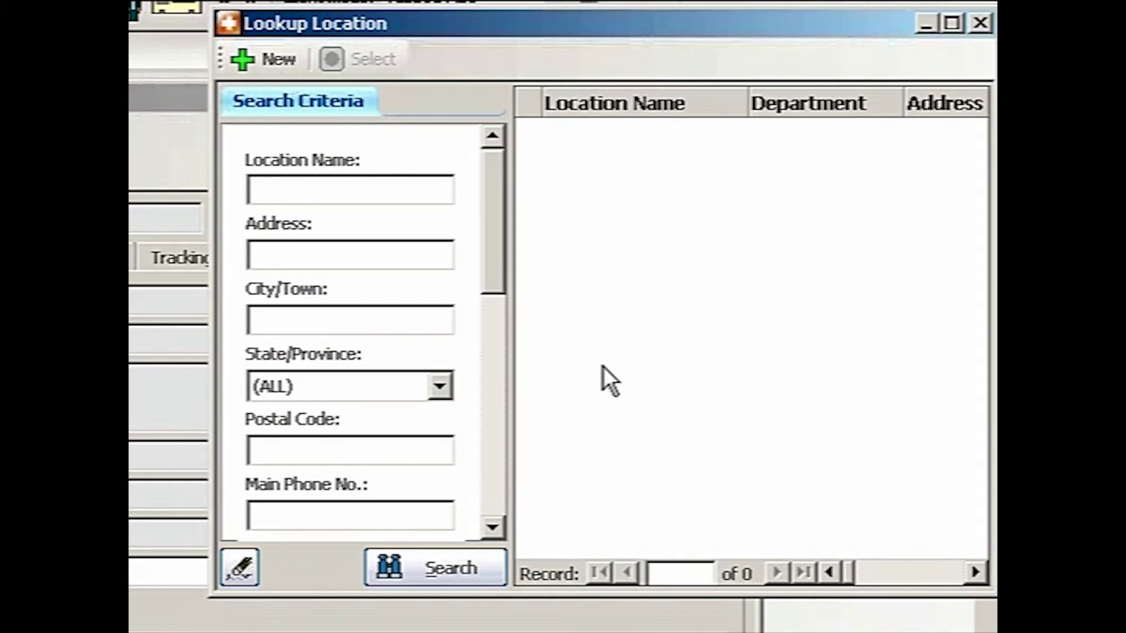
type("memo")
key("Return")
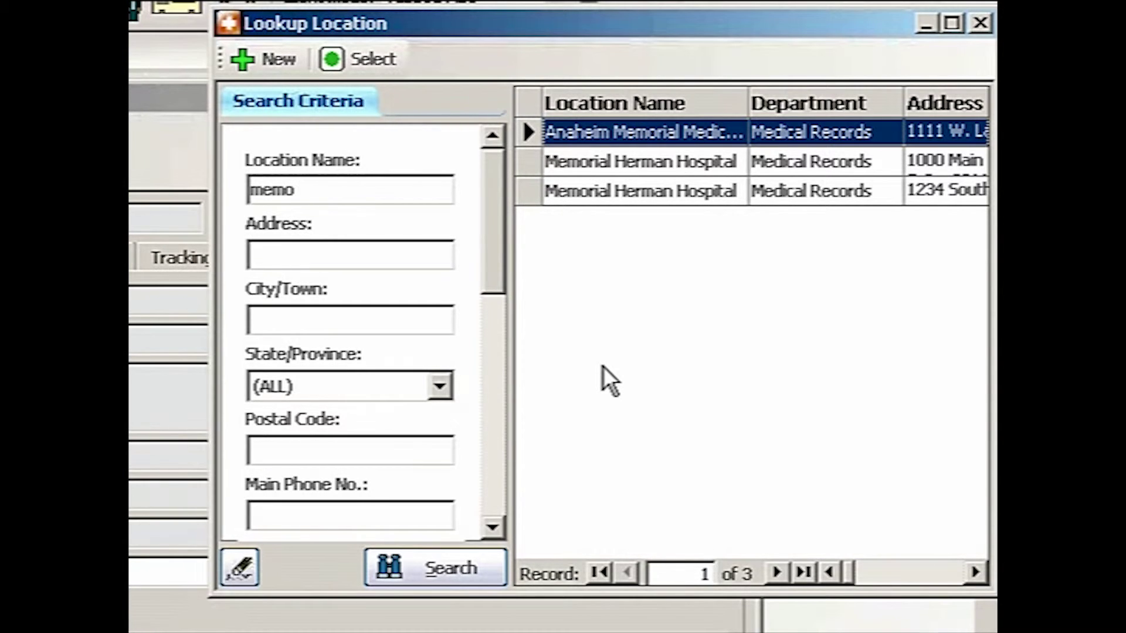
left_click(635, 190)
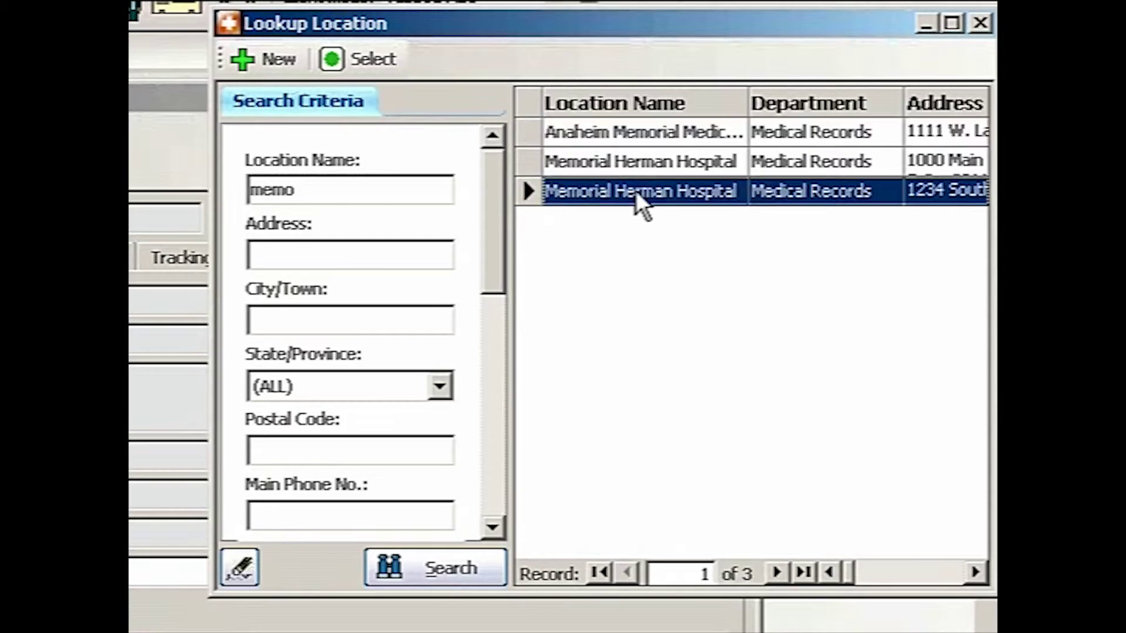
key("Return")
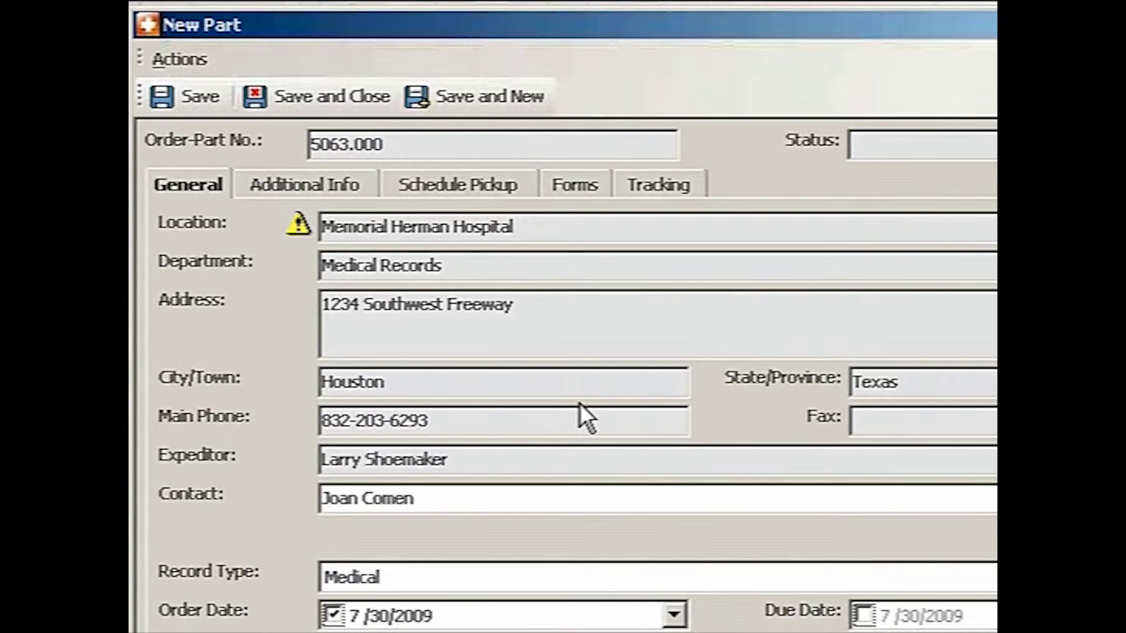
mouse_move(293, 226)
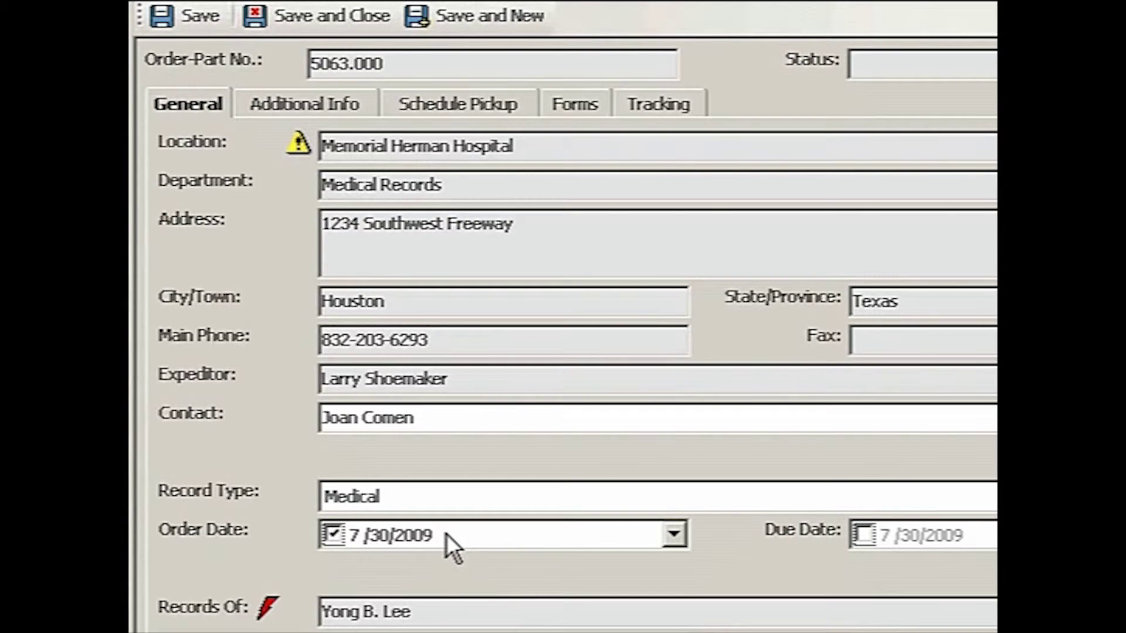
Show the part's Additional Info and keep Serve By set to Hand for the Documents subpoena.
left_click(311, 102)
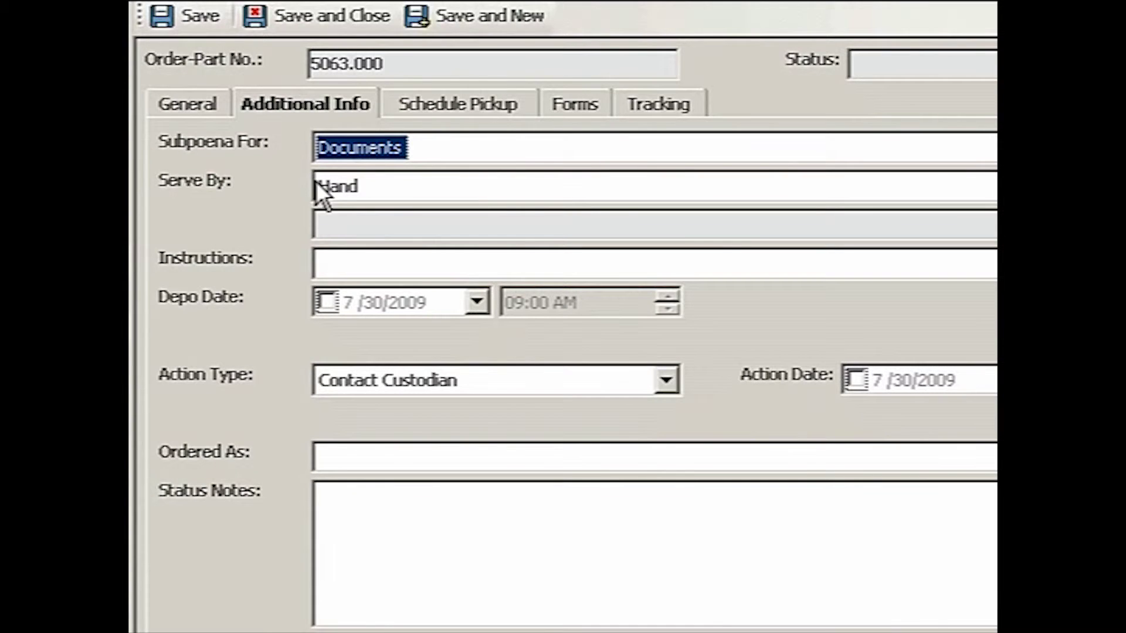
left_click(378, 191)
left_click(379, 187)
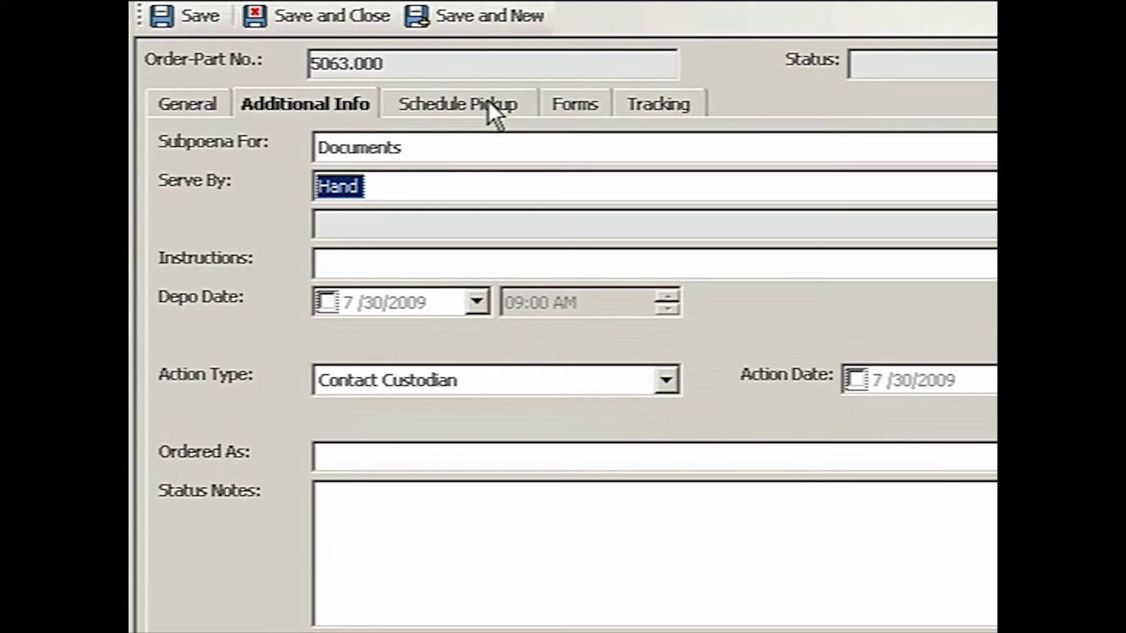
Apply the Medical scope that includes date of birth to the part.
left_click(582, 103)
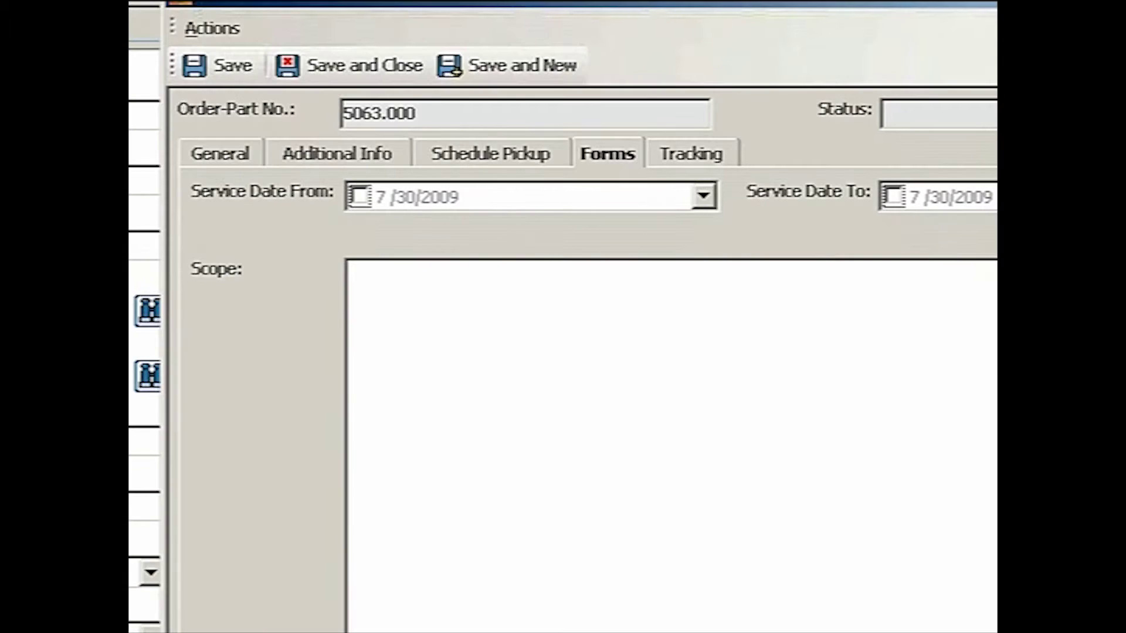
left_click(949, 224)
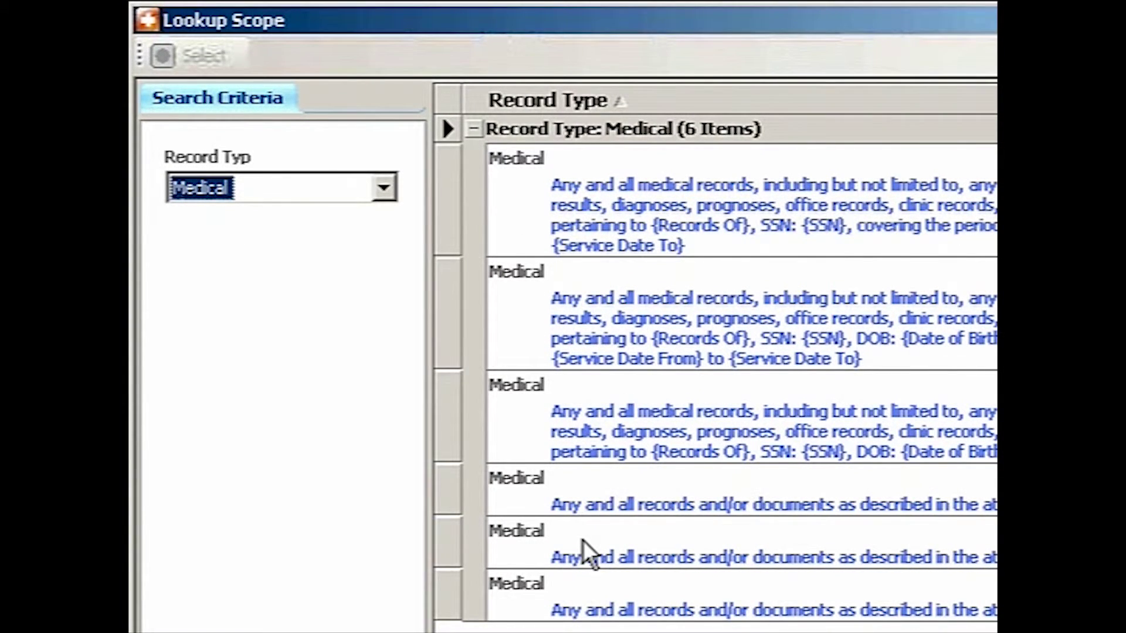
left_click(756, 307)
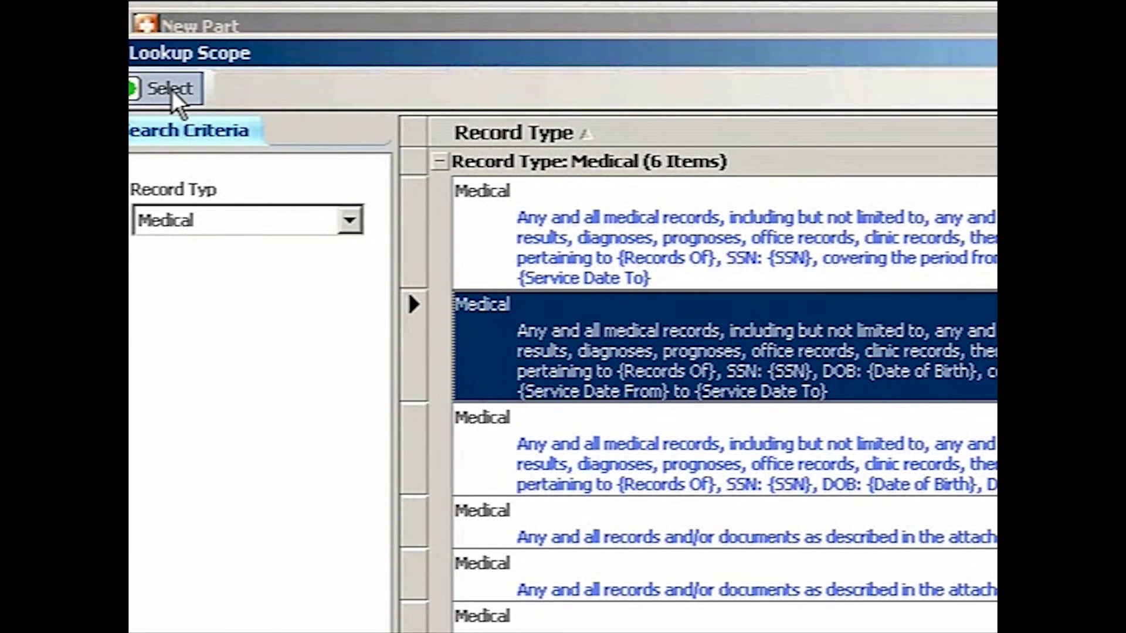
left_click(172, 92)
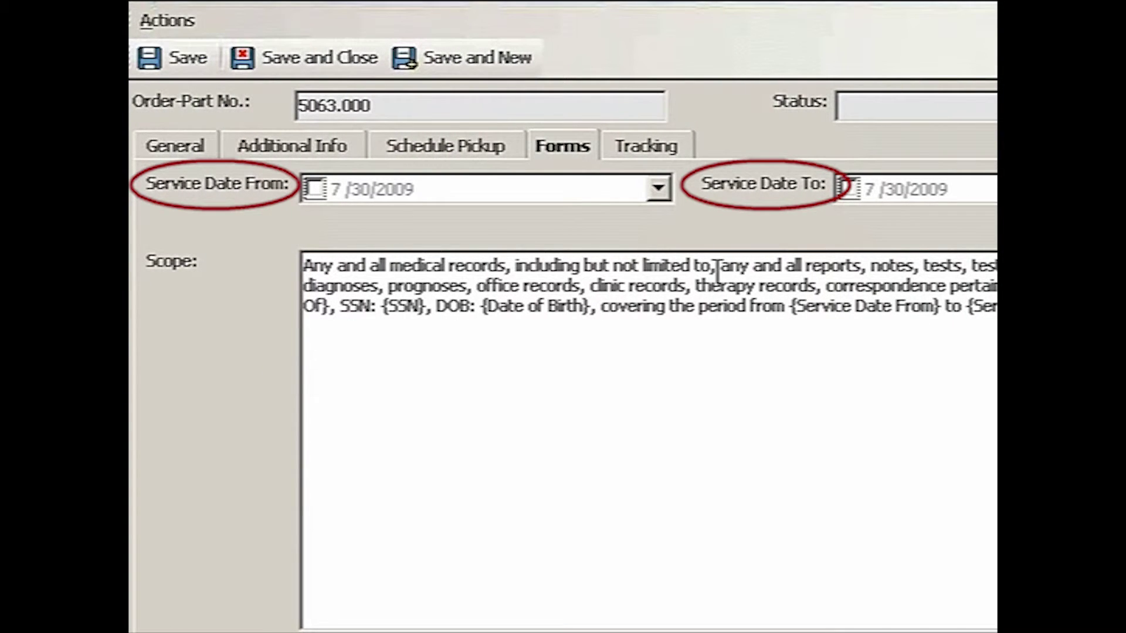
Set the scope's service period from 1/1/2005 to 'present.'.
left_click(314, 190)
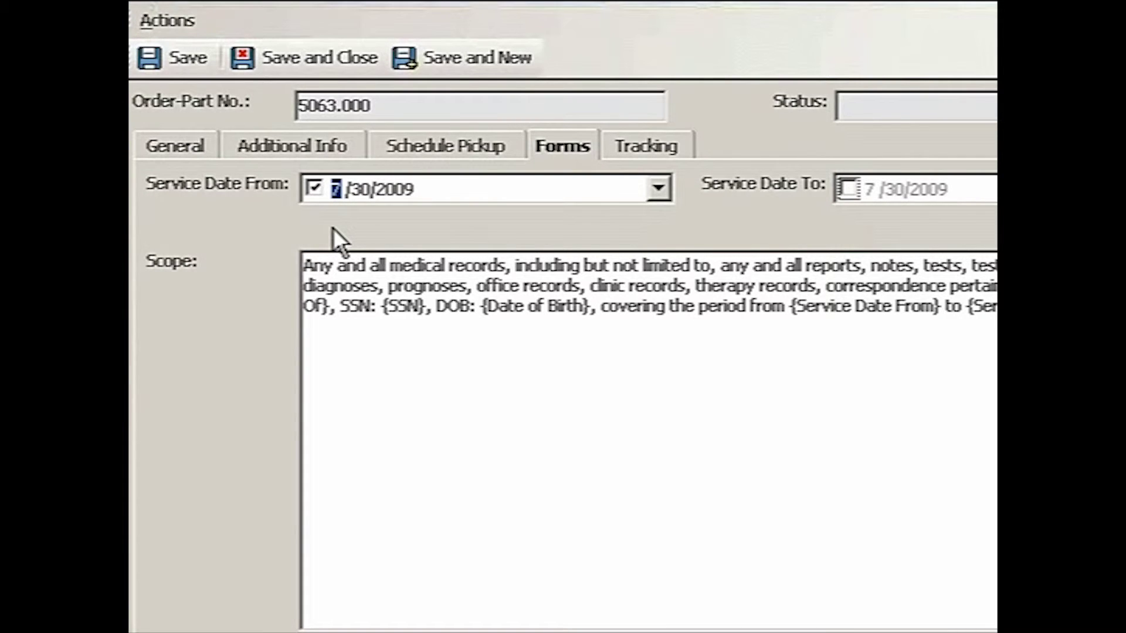
type("1/1/")
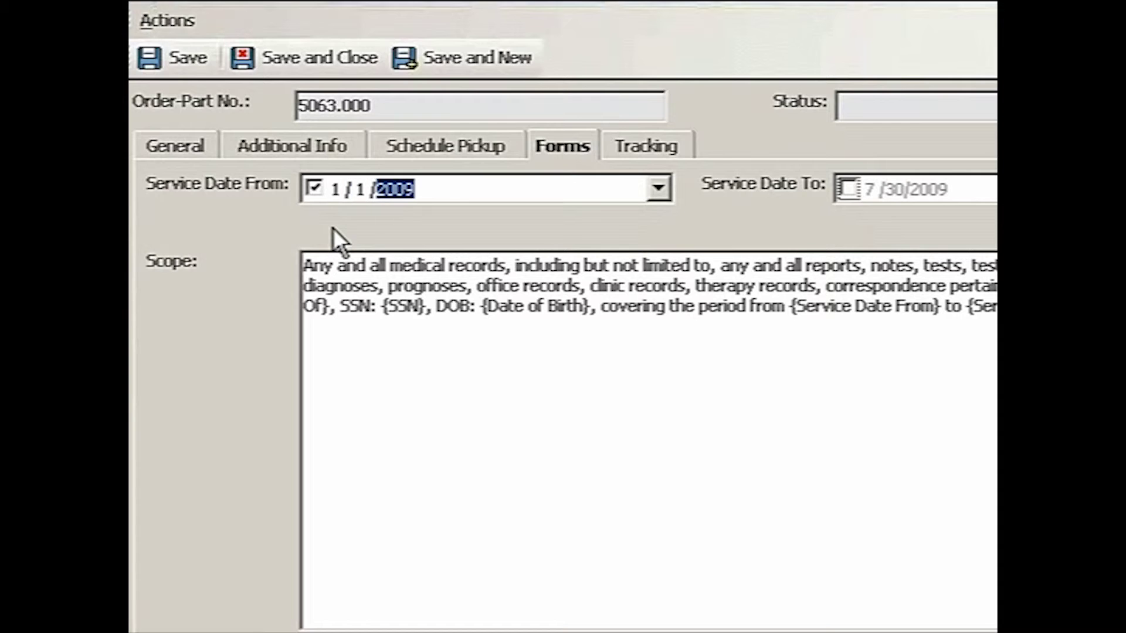
key("Down")
key("Down")
key("Down")
key("Down")
key("Tab")
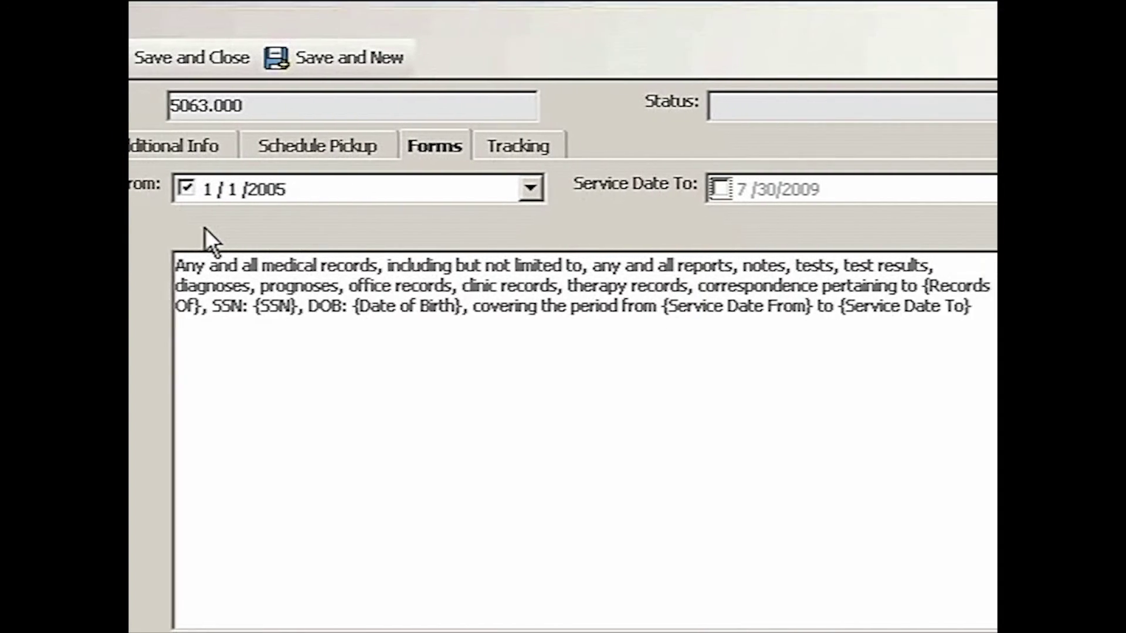
left_click(940, 305)
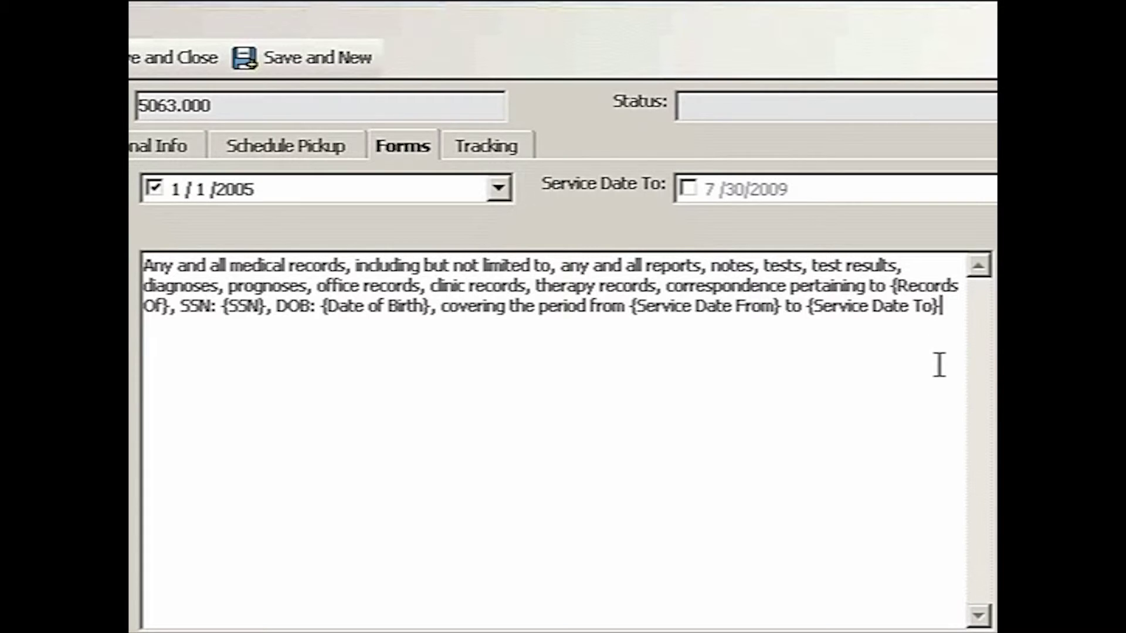
key("BackSpace")
key("BackSpace")
key("BackSpace")
key("BackSpace")
key("BackSpace")
key("BackSpace")
key("BackSpace")
key("BackSpace")
key("BackSpace")
key("BackSpace")
key("BackSpace")
key("BackSpace")
key("BackSpace")
key("BackSpace")
key("BackSpace")
key("BackSpace")
key("BackSpace")
type("present.")
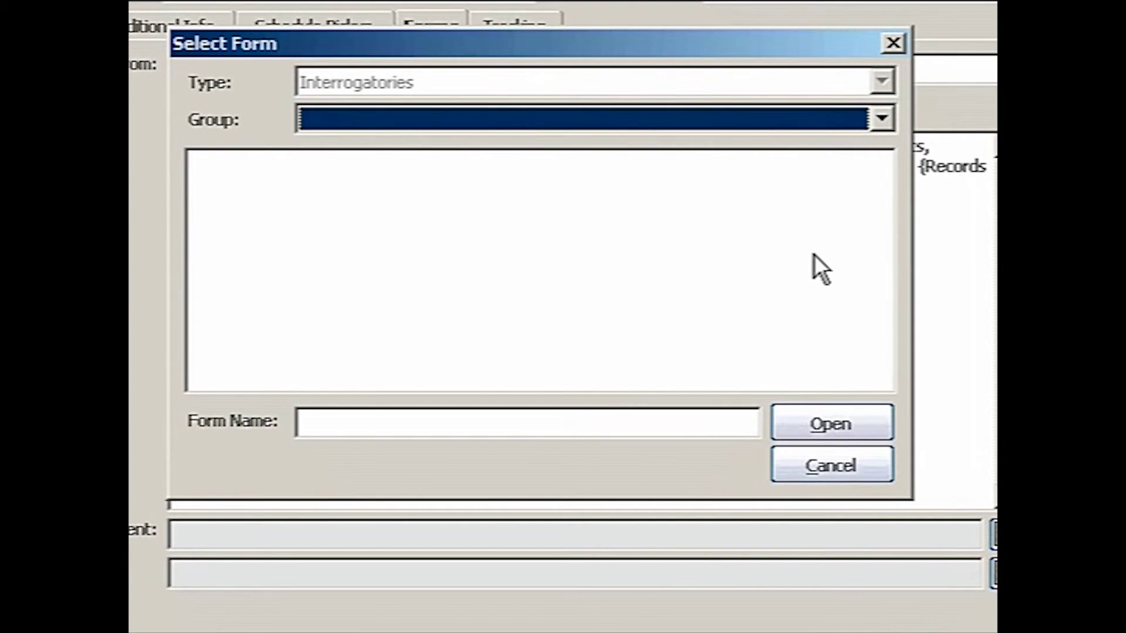
Attach the Int-State-Direct-Adm-Medical form from the State group as the part's interrogatory.
left_click(882, 120)
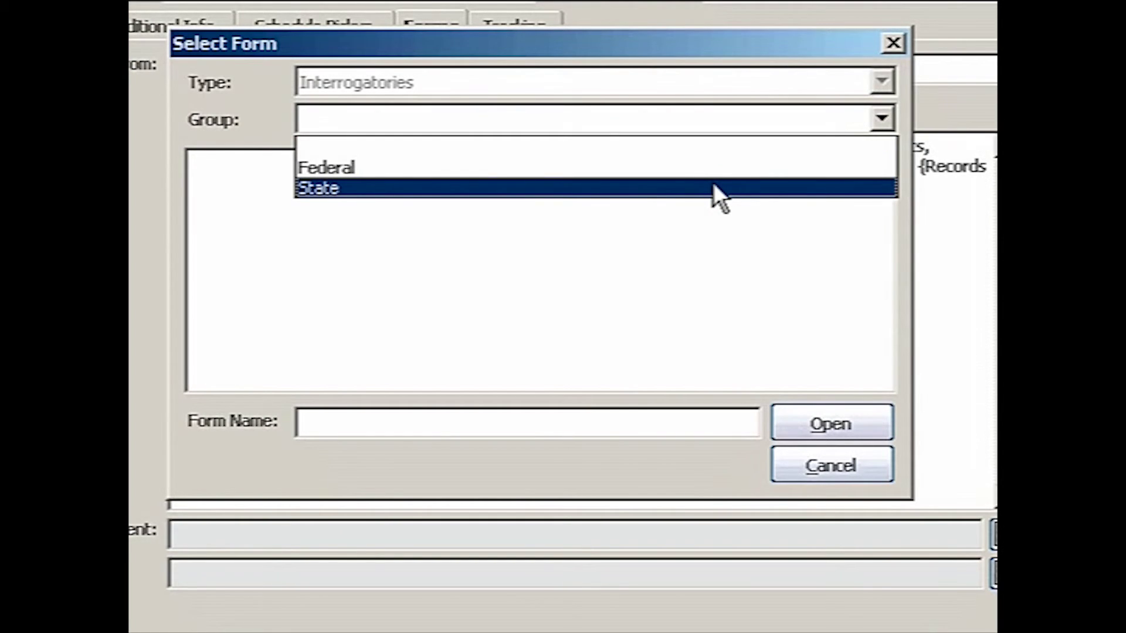
left_click(712, 186)
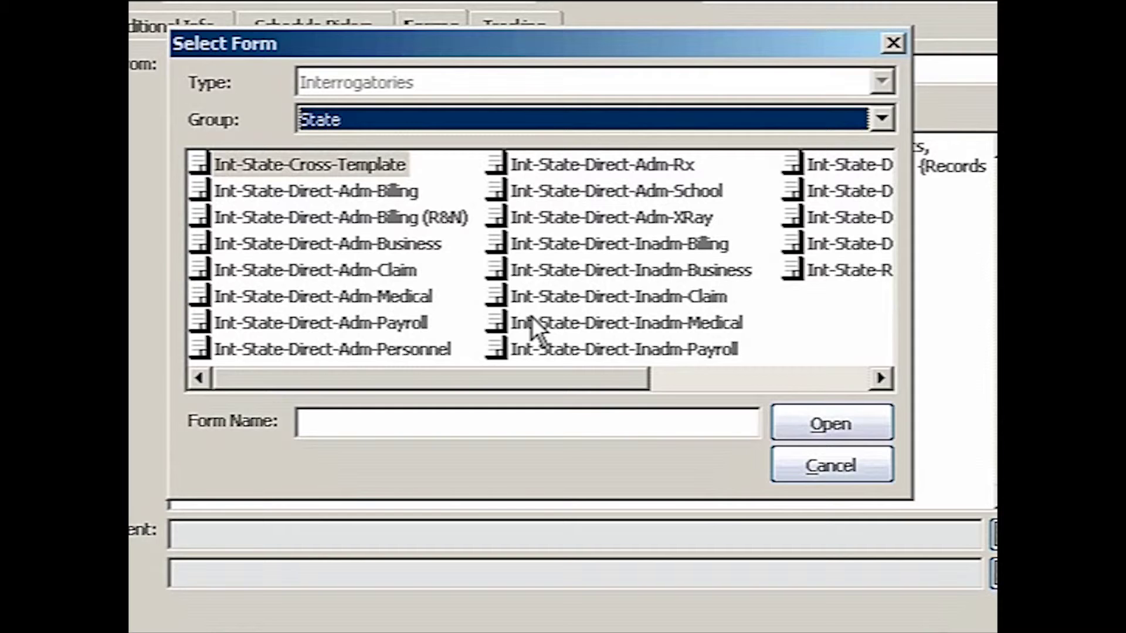
left_click(395, 299)
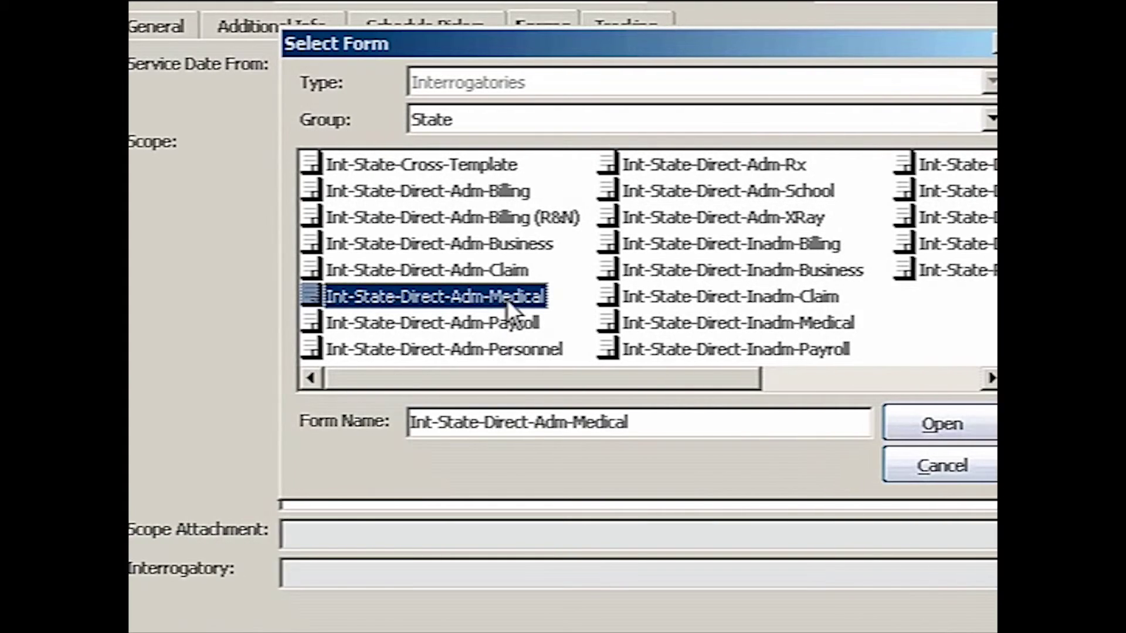
left_click(967, 423)
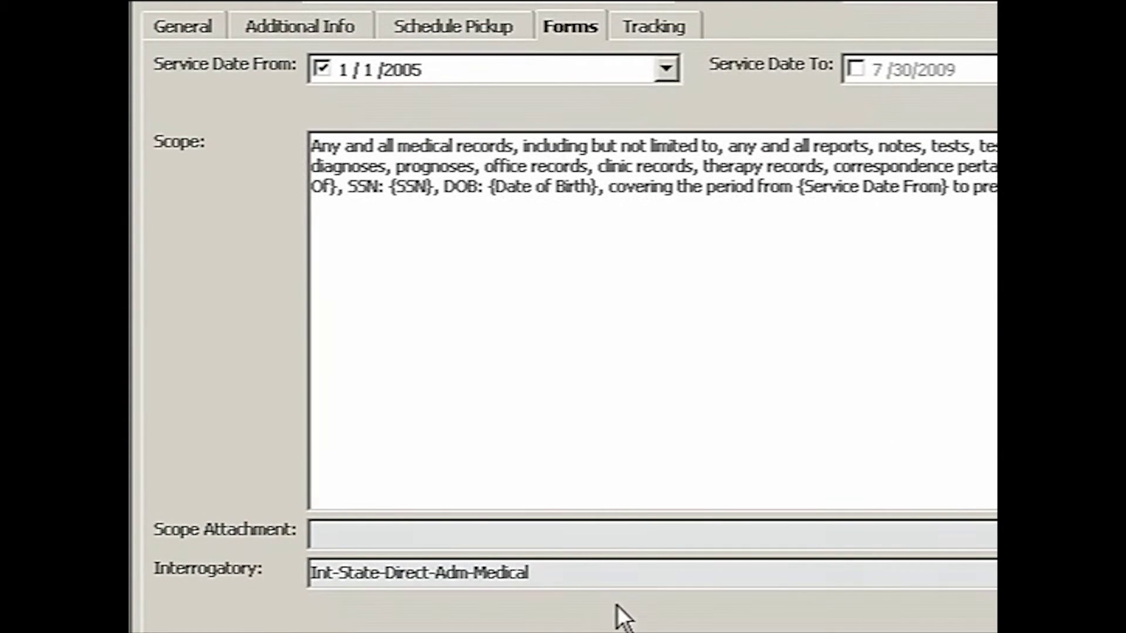
double_click(571, 571)
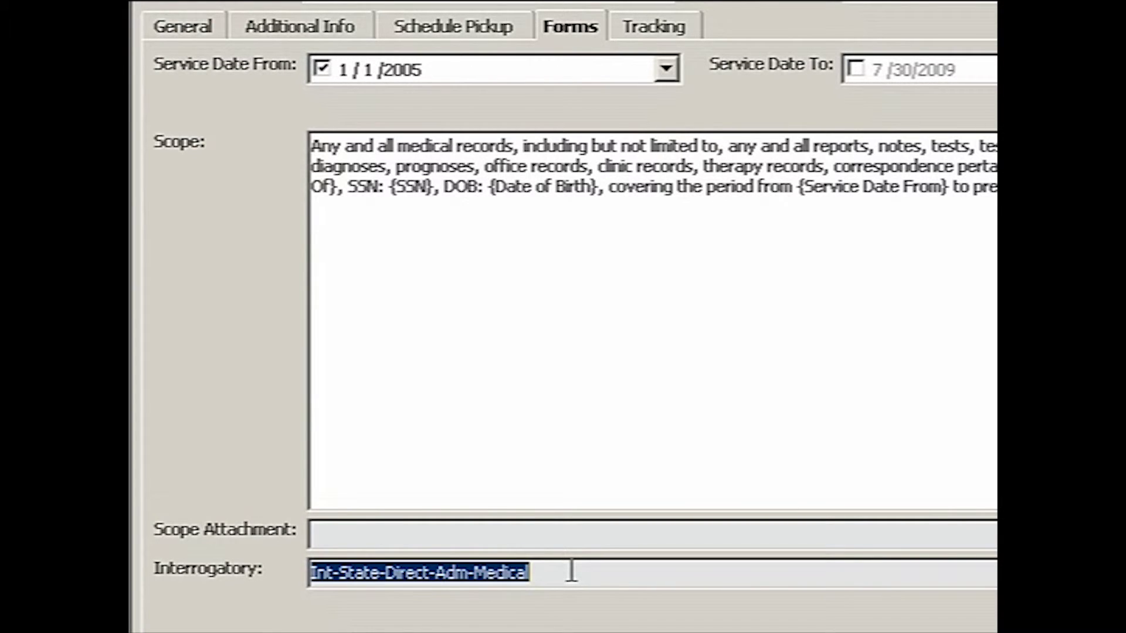
Keep Records as the tracking item and save the part as 5063.001 with status New.
left_click(656, 24)
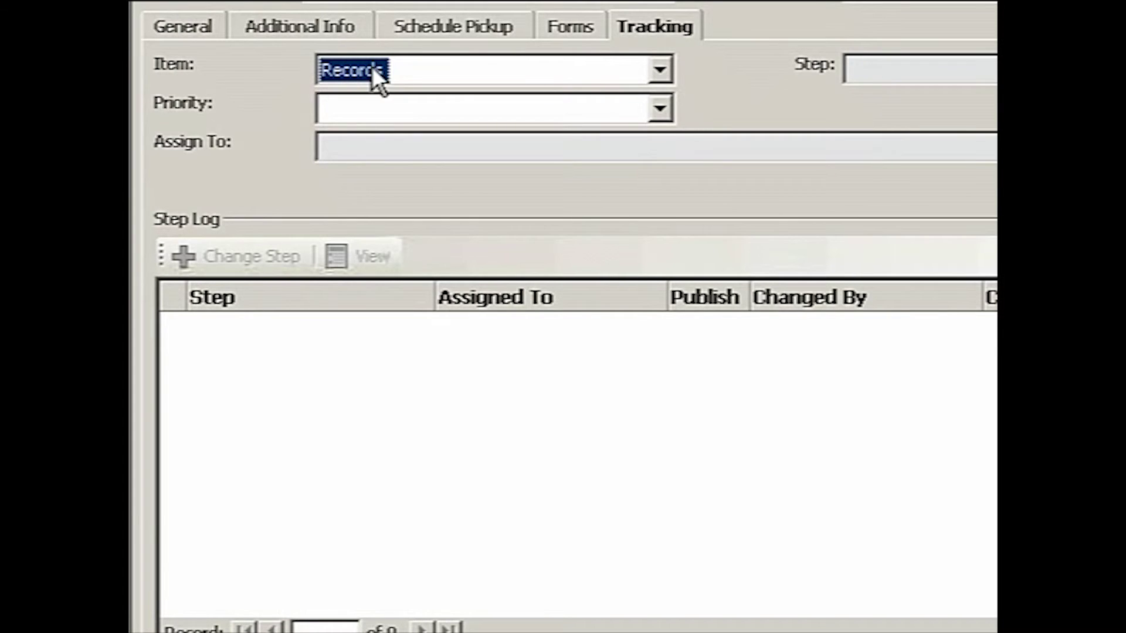
left_click(660, 69)
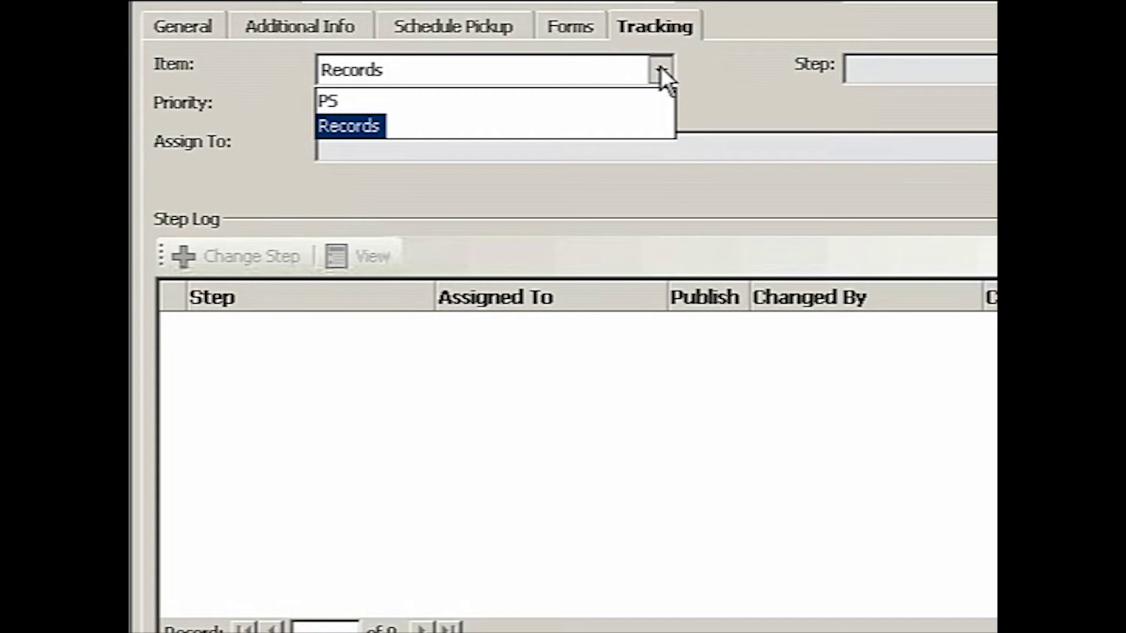
left_click(660, 69)
left_click(204, 88)
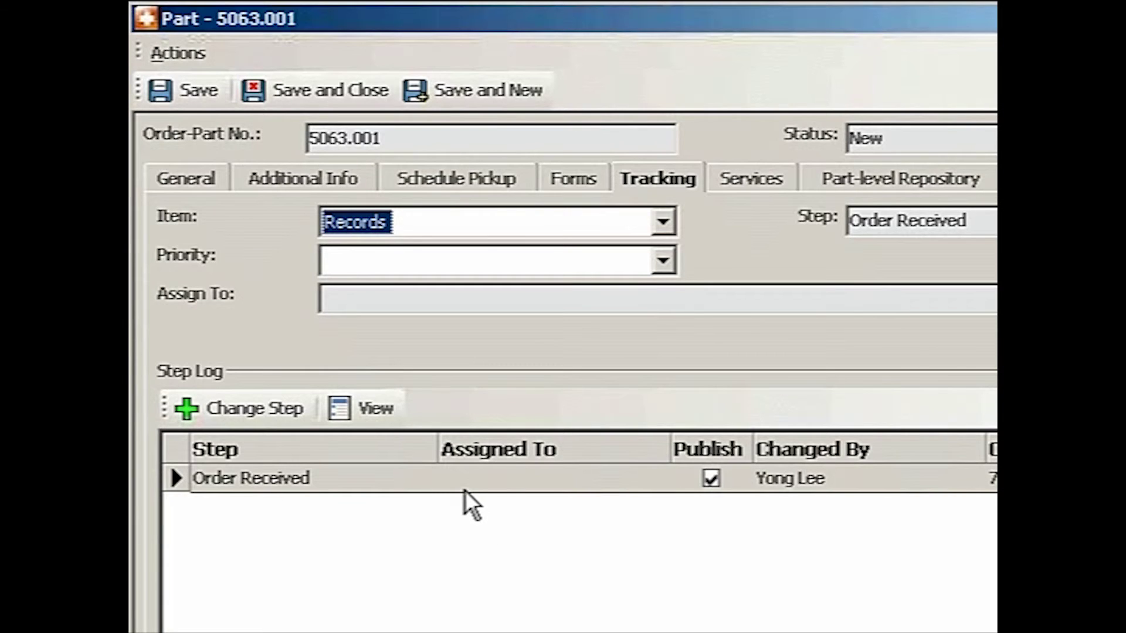
left_click(462, 475)
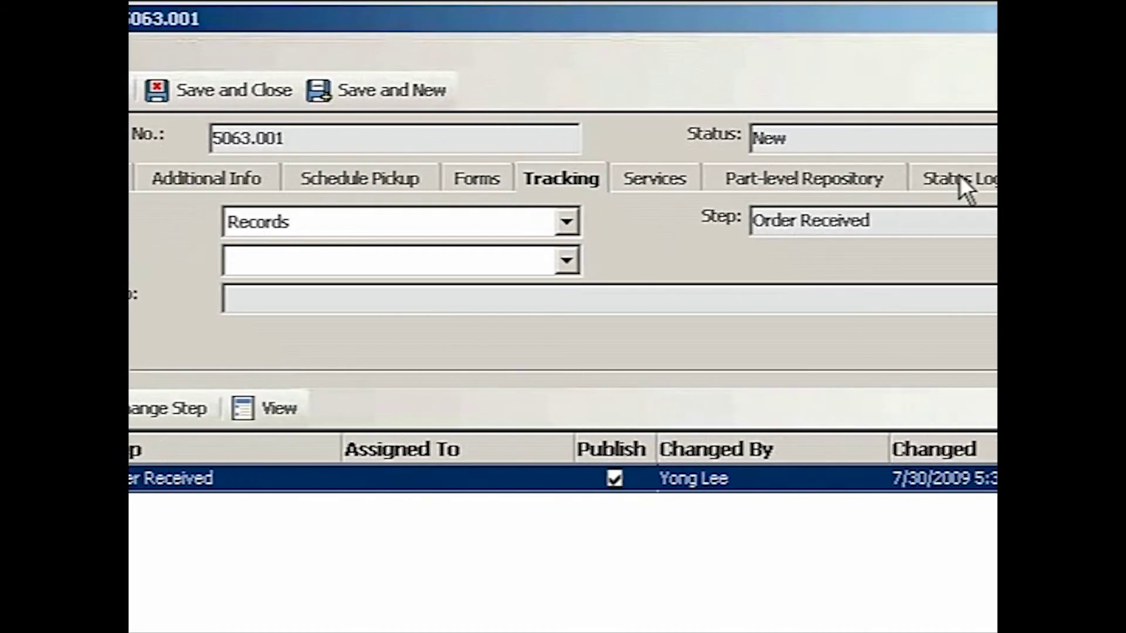
Review the part's status history and details, then save and close the part form.
left_click(818, 176)
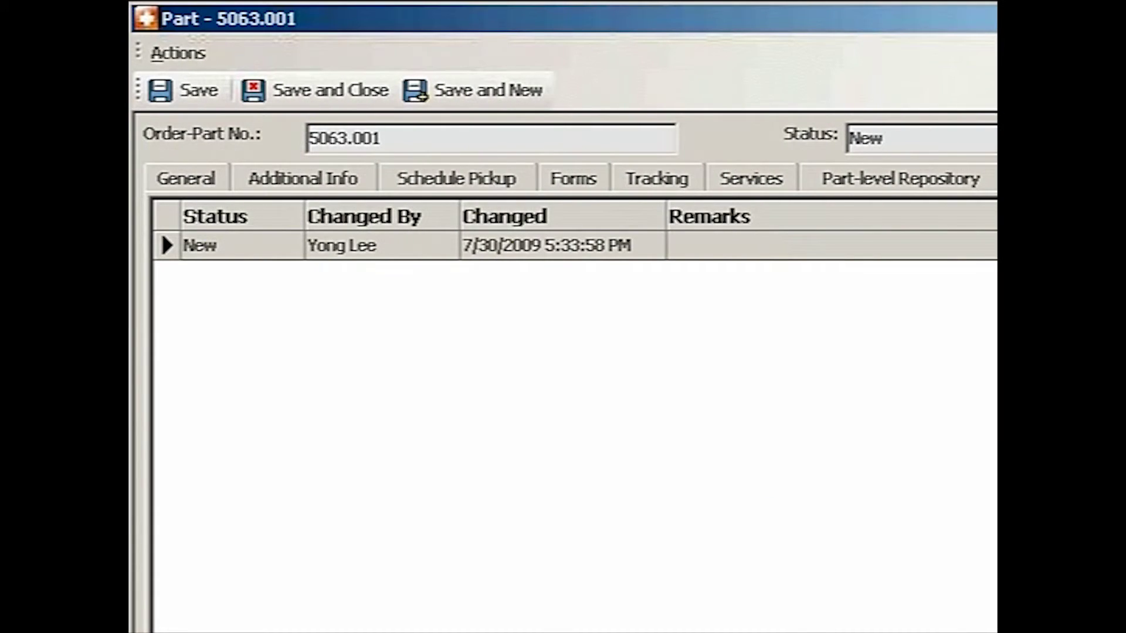
key("ctrl+Tab")
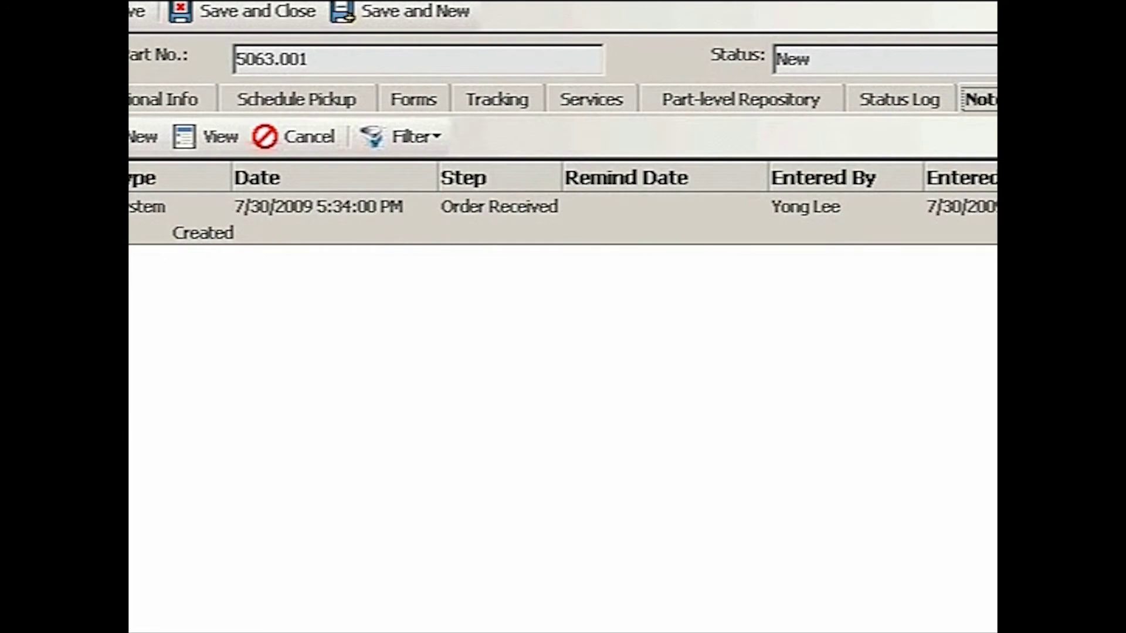
left_click(272, 14)
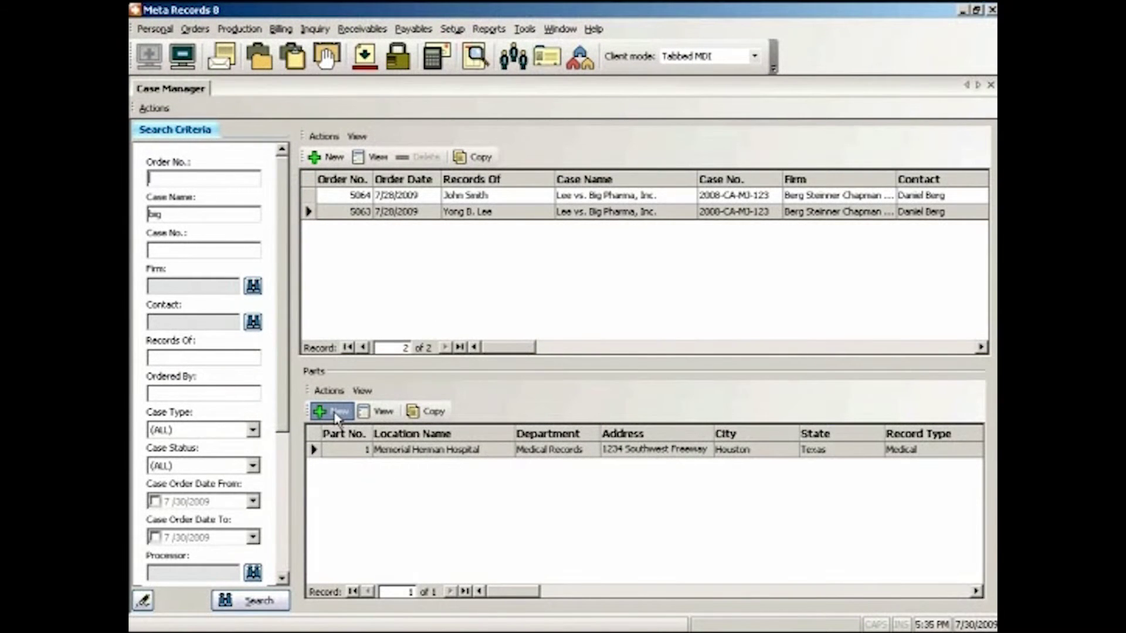
Start a new part at Sugar Land Imaging Center with record type Radiology.
left_click(333, 412)
left_click(841, 225)
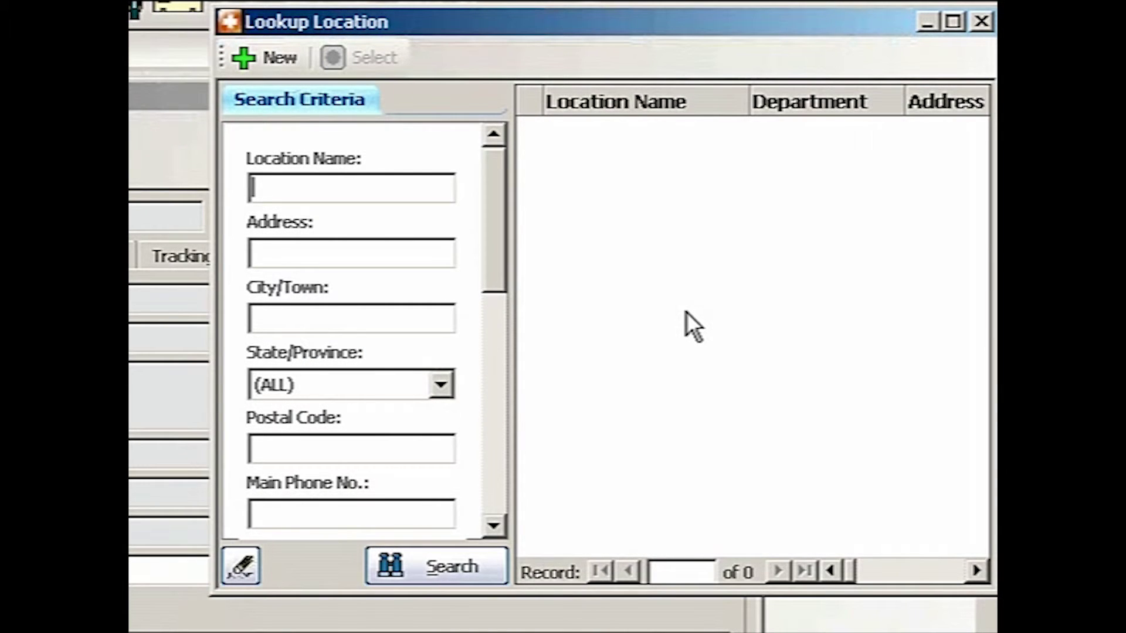
type("sugar")
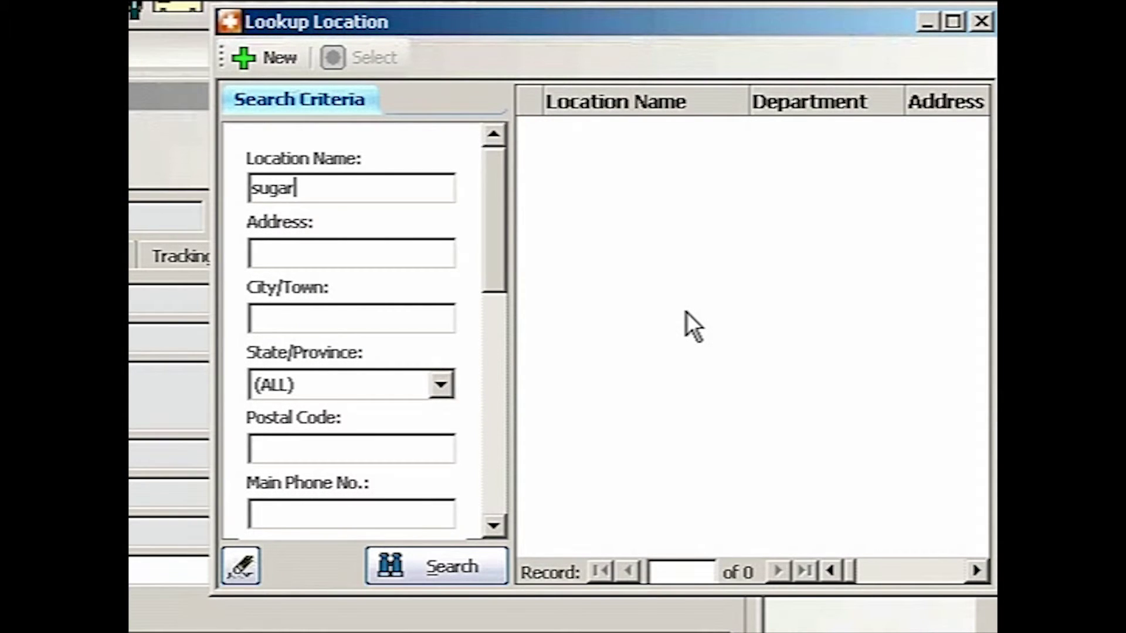
key("Return")
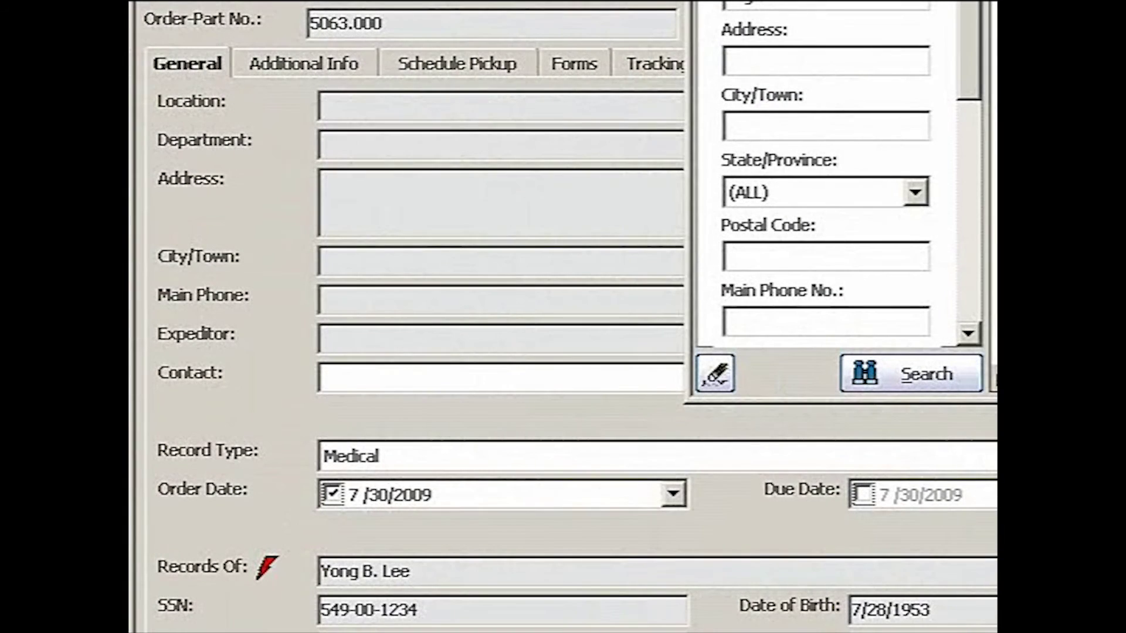
key("Return")
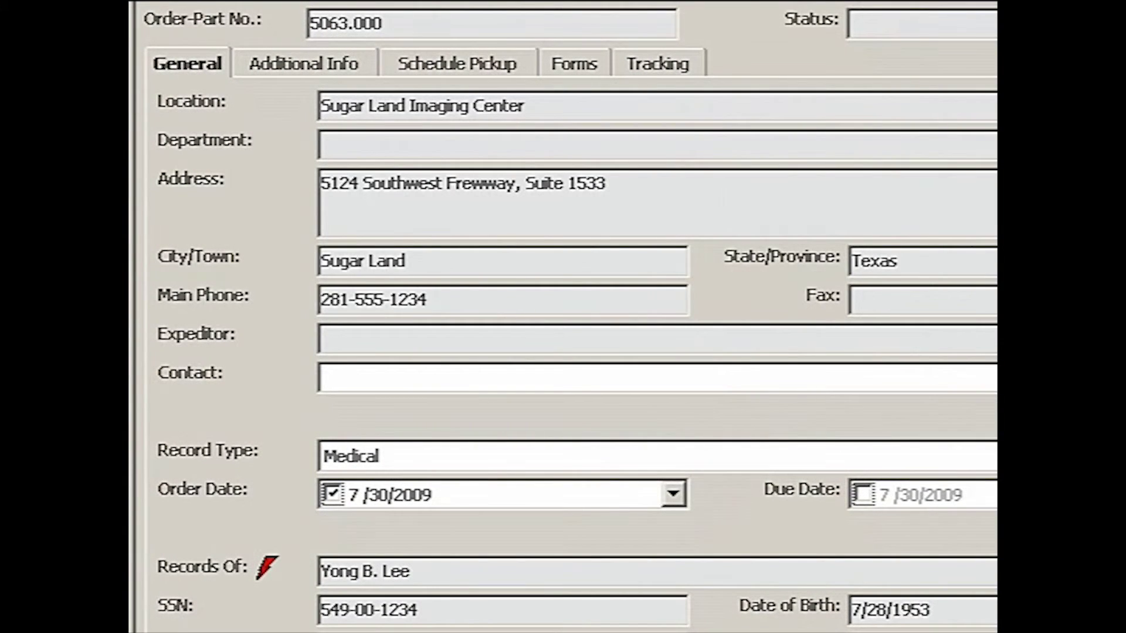
left_click(434, 453)
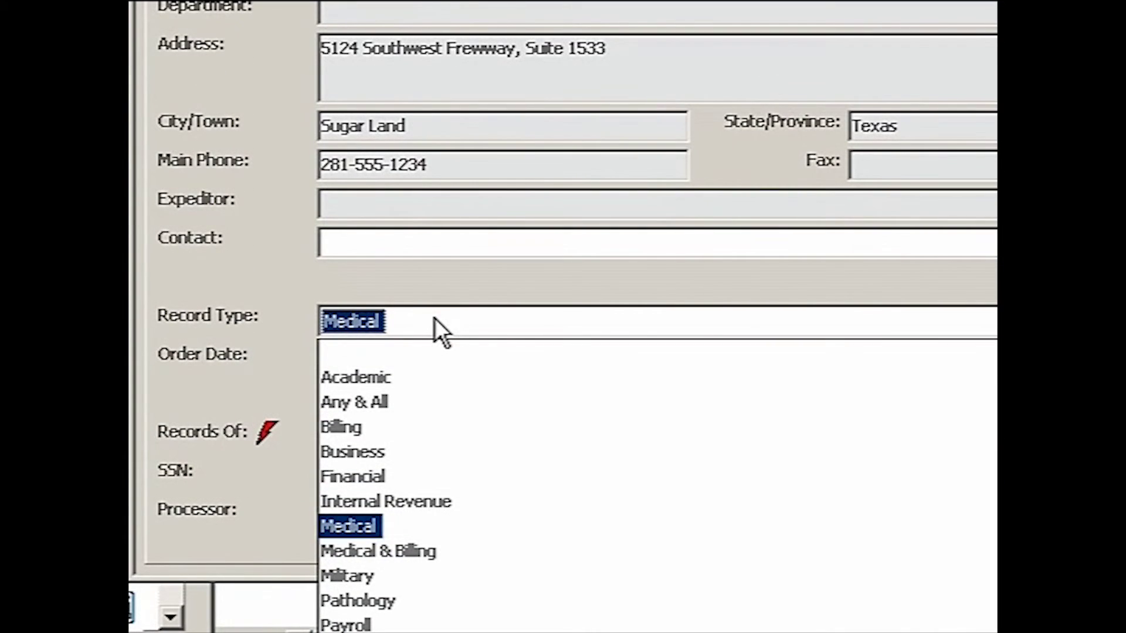
scroll(437, 551, "down", 1)
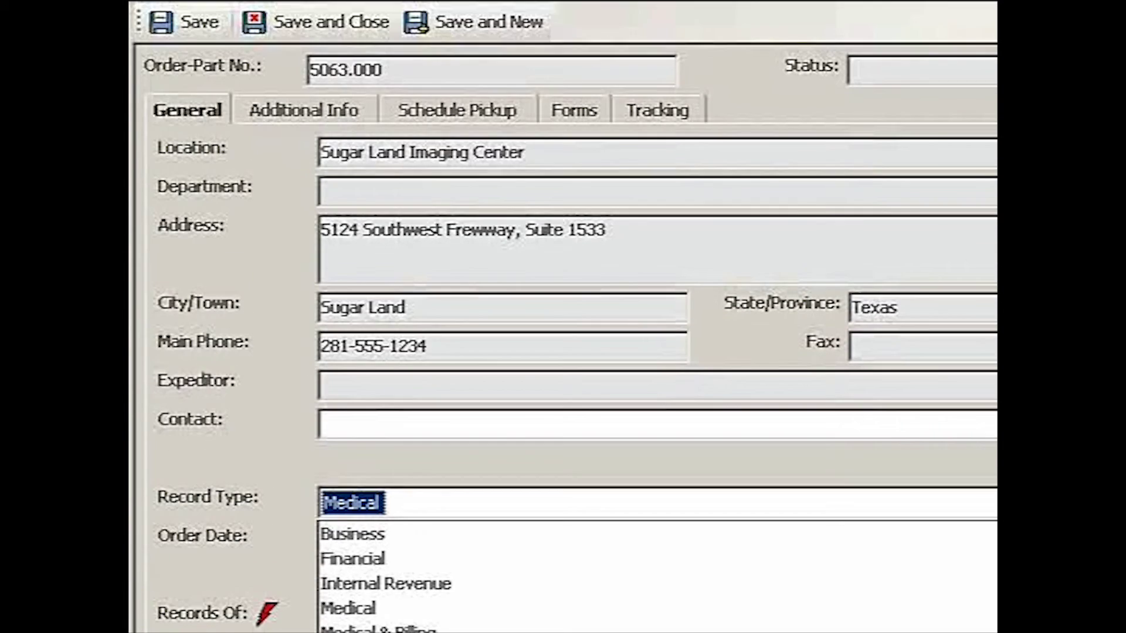
key("Return")
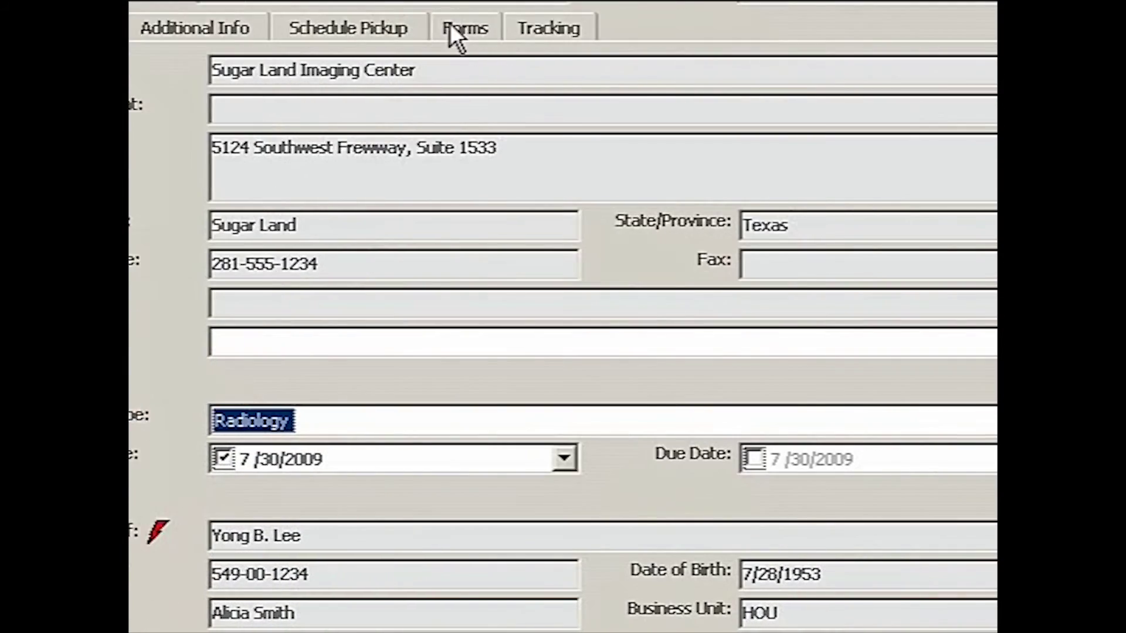
Attach the State-group Int-State-Direct-Adm-XRay interrogatory and save the part.
left_click(464, 29)
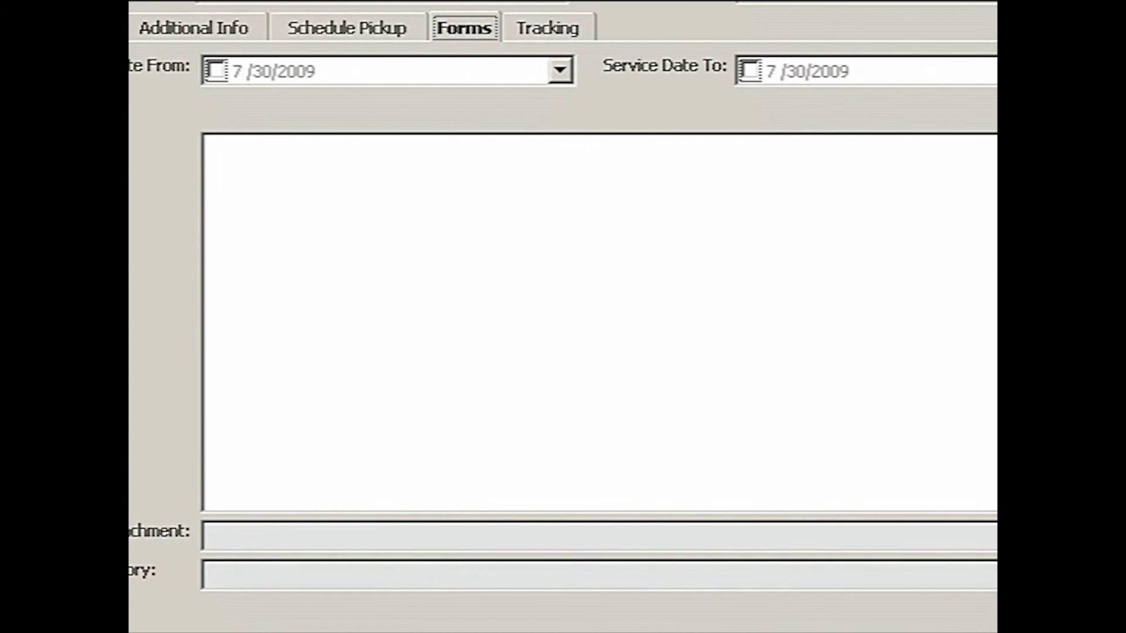
left_click(625, 119)
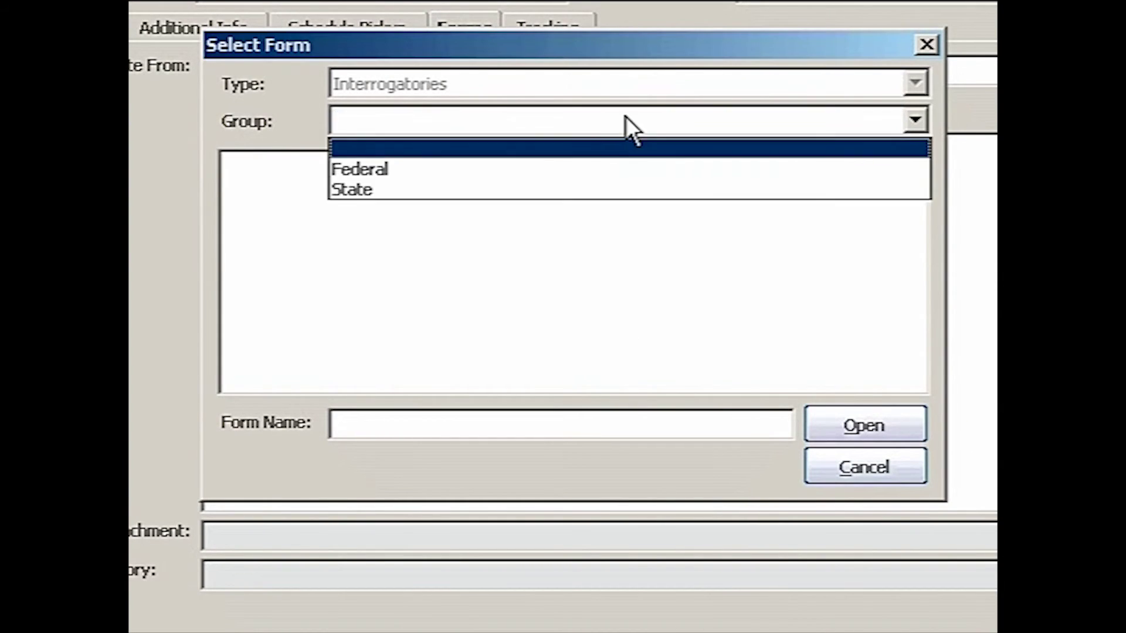
left_click(585, 185)
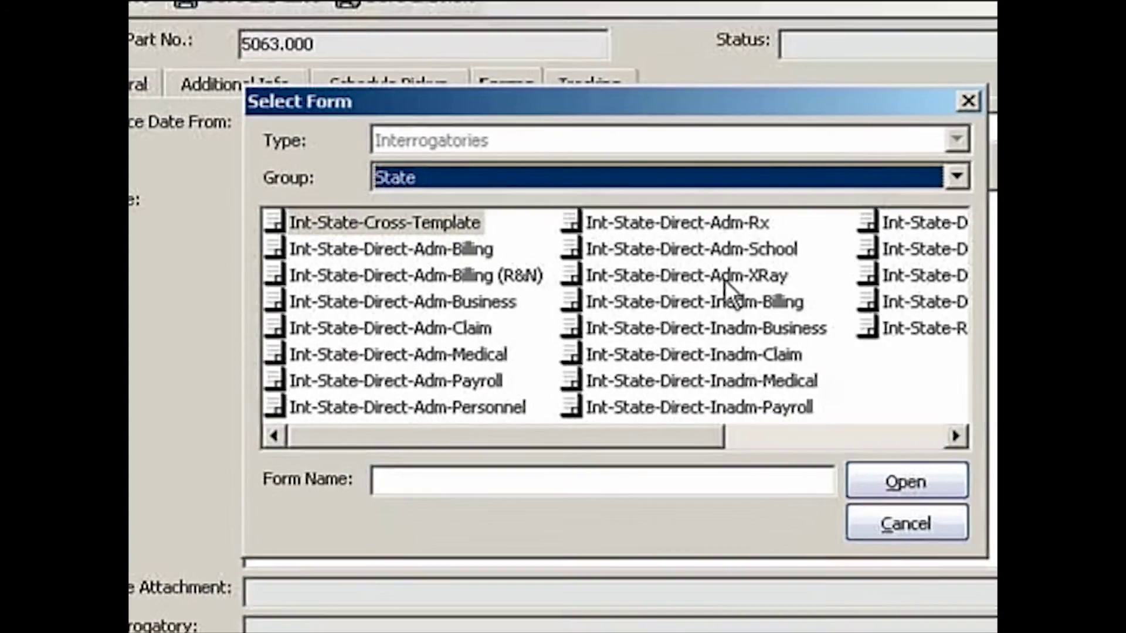
left_click(682, 219)
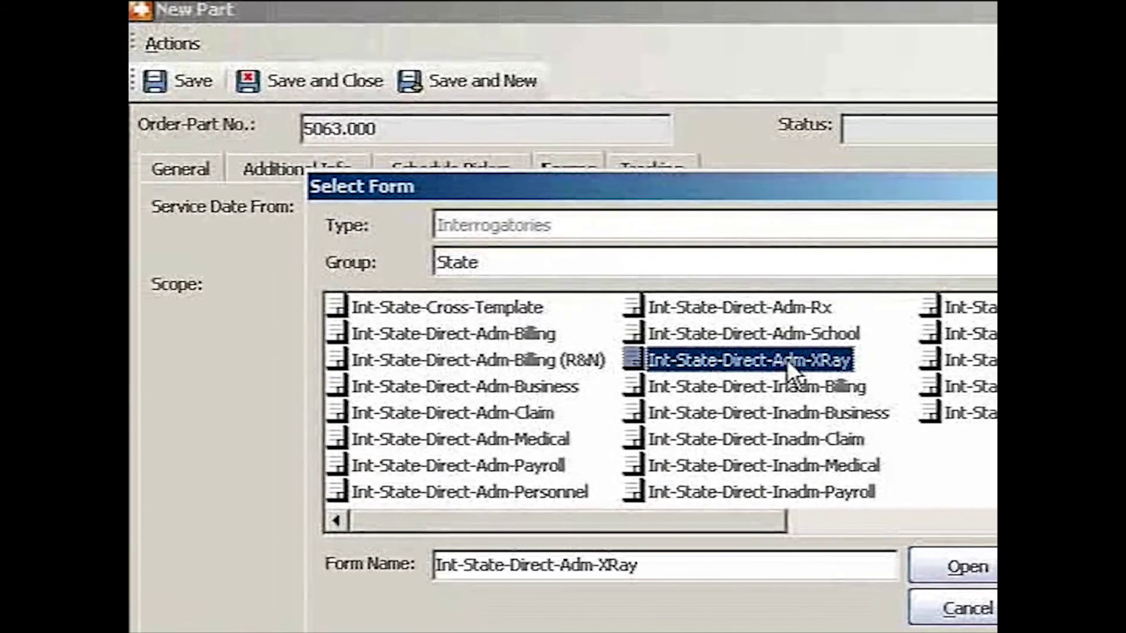
left_click(969, 568)
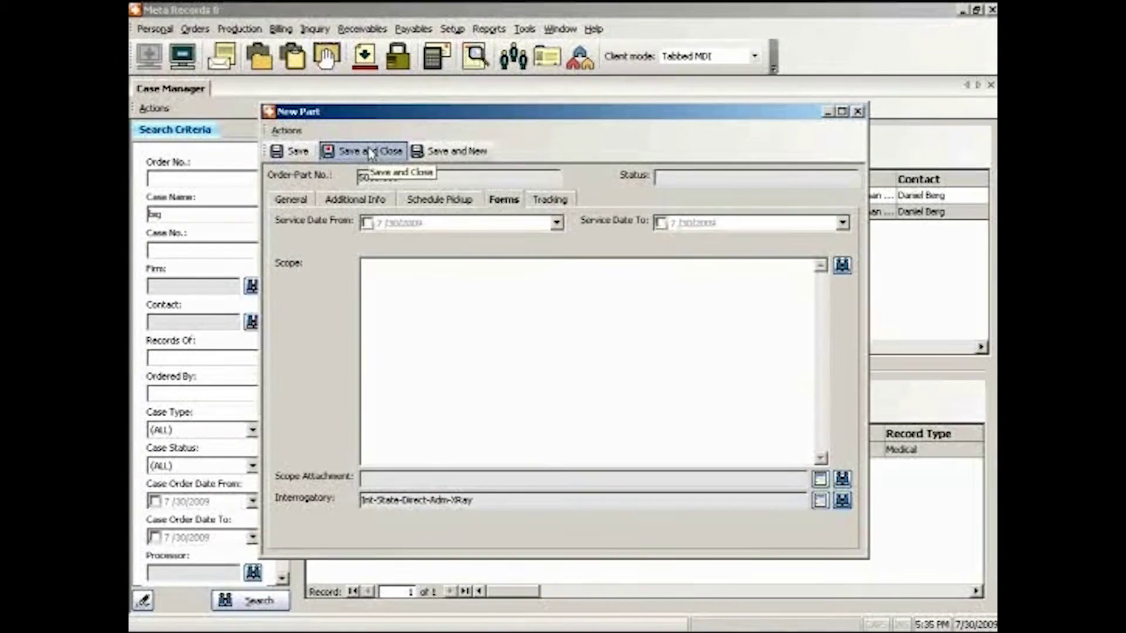
left_click(325, 3)
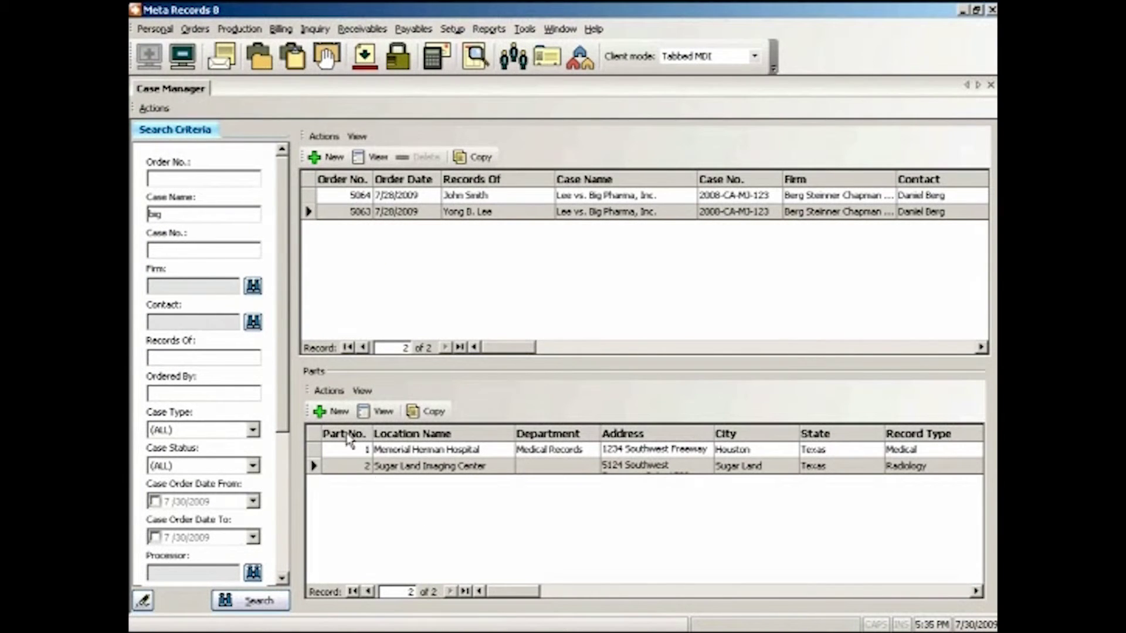
Start another part, search locations for 'walgr', and begin a new location named 'walgreens'.
left_click(335, 412)
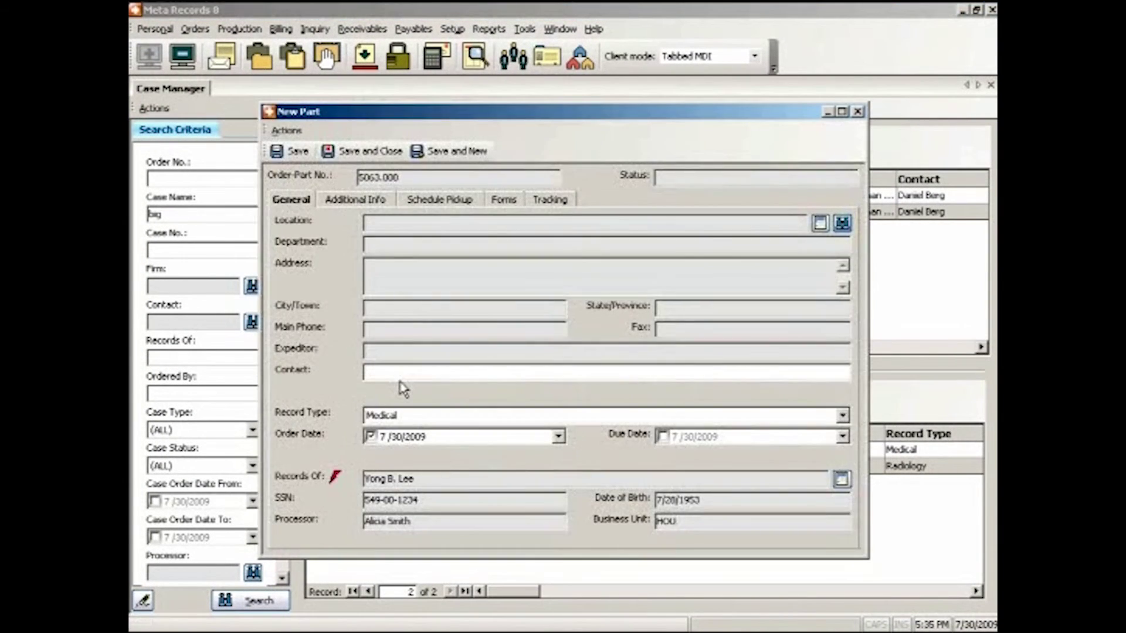
left_click(842, 223)
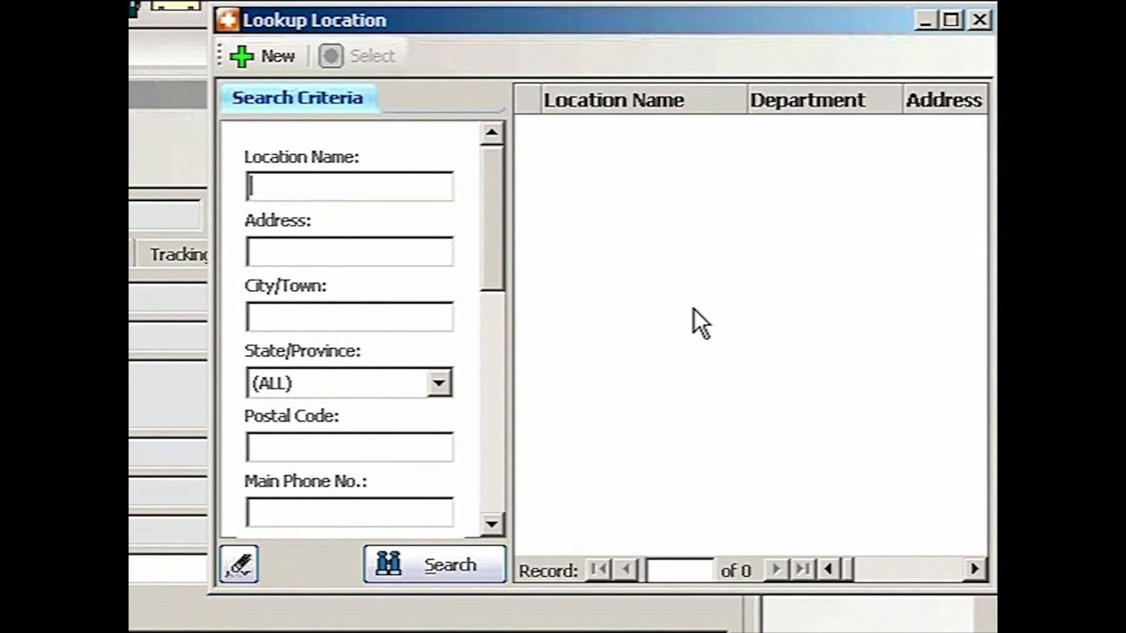
type("walgr")
key("Return")
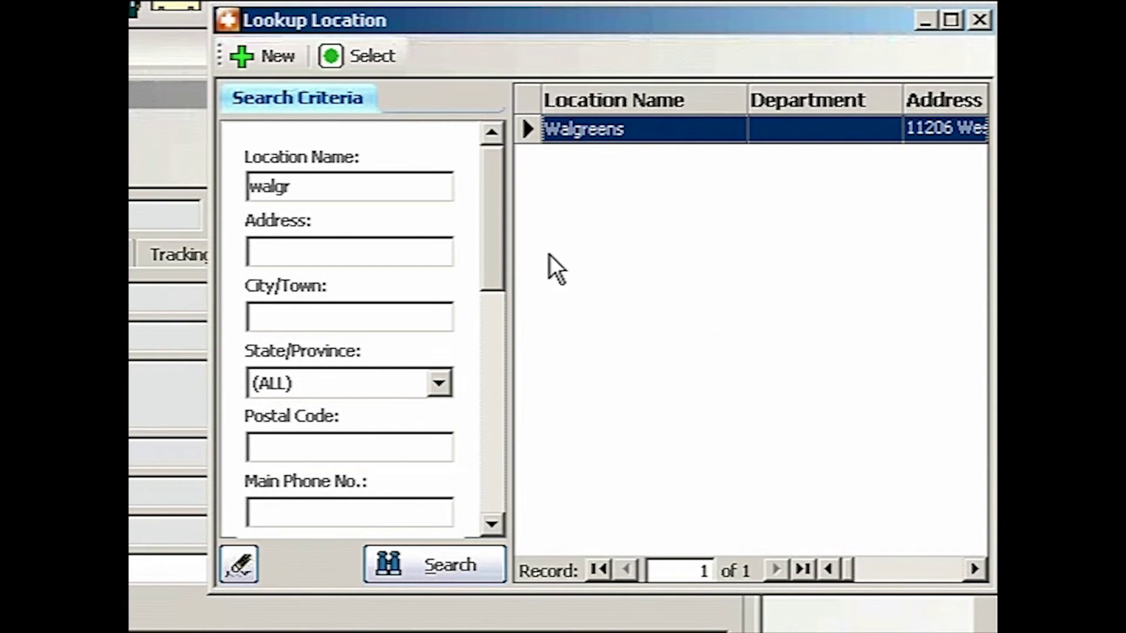
left_click(973, 566)
left_click_drag(856, 572, 846, 572)
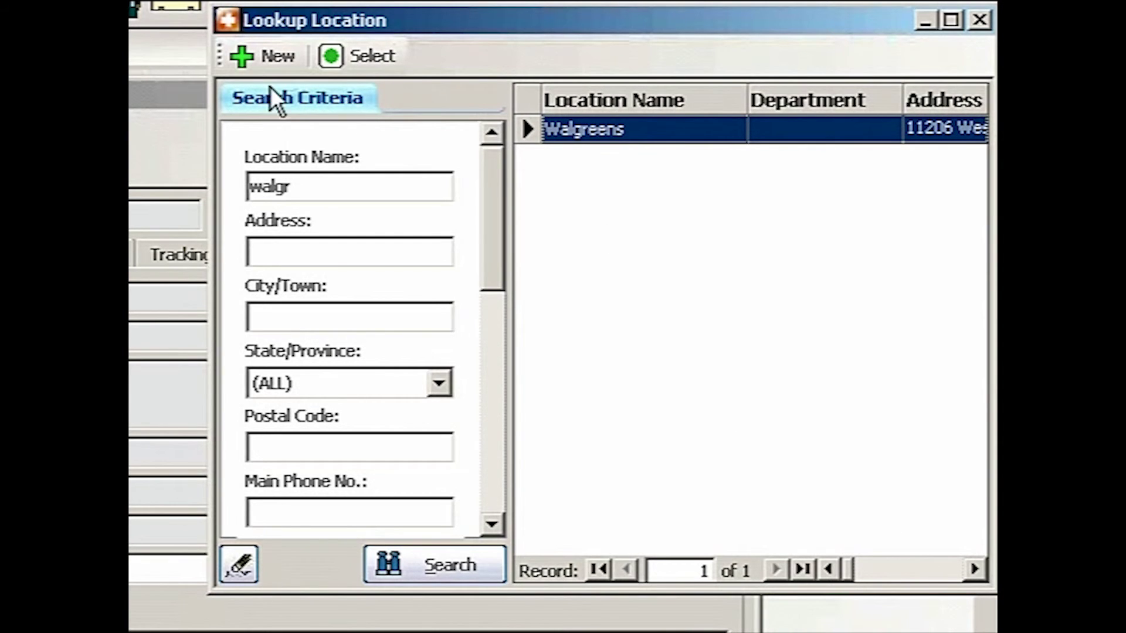
left_click(262, 56)
type("w")
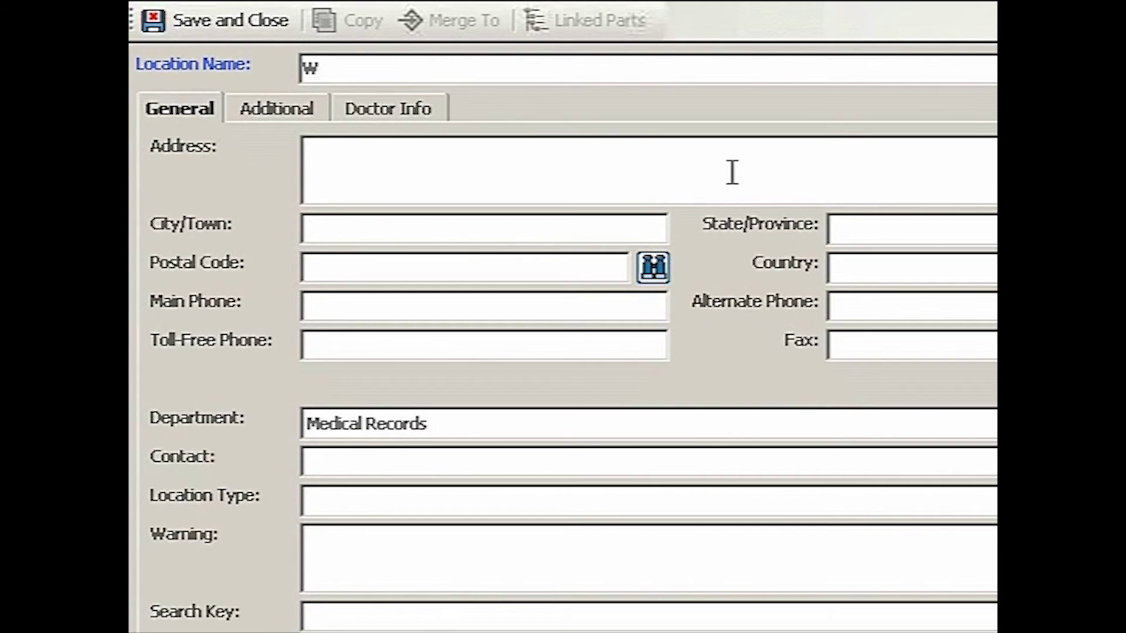
type("algreens")
left_click(732, 172)
type("9999 Richmond Avenue")
key("Tab")
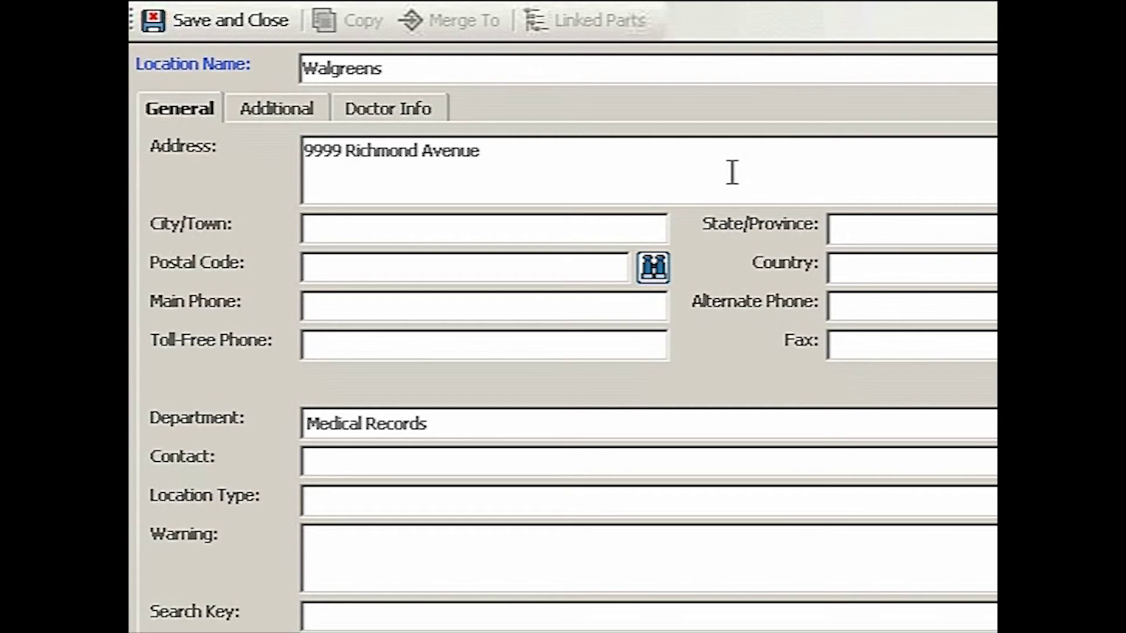
type("77082")
key("Tab")
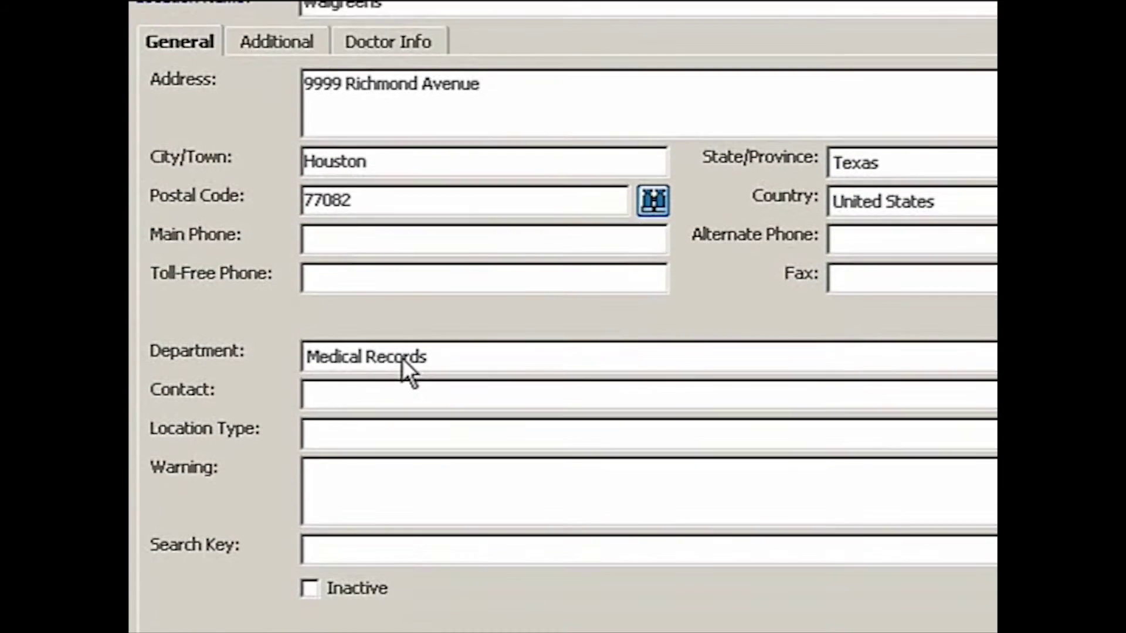
Set department and location type to Pharmacy and save the Walgreens location.
left_click(403, 423)
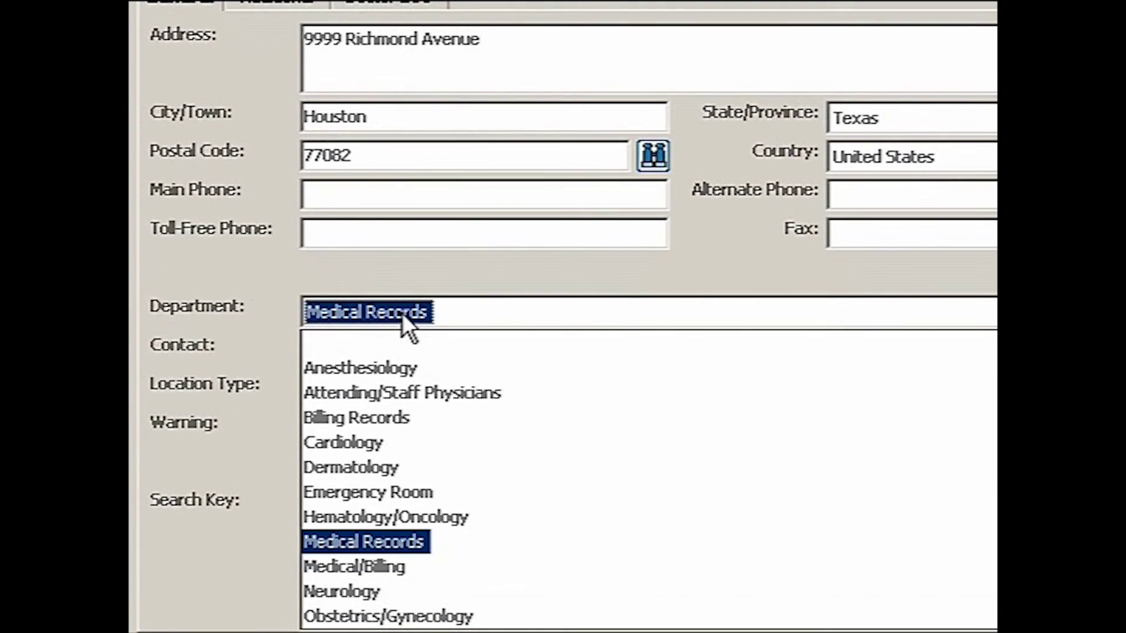
scroll(492, 503, "down", 2)
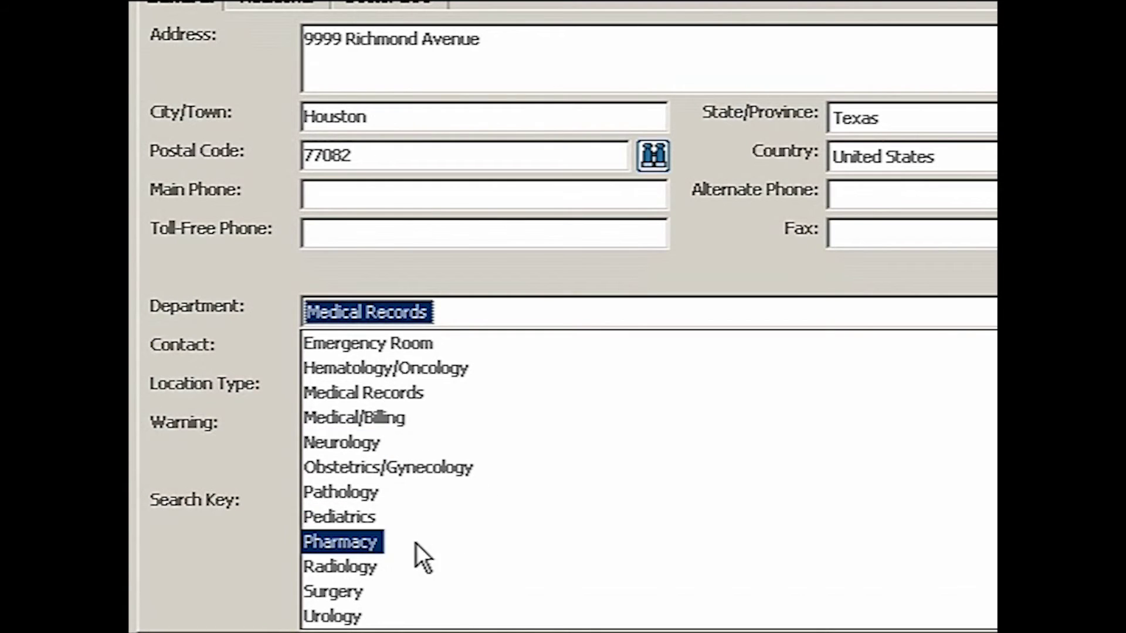
left_click(361, 541)
left_click(358, 385)
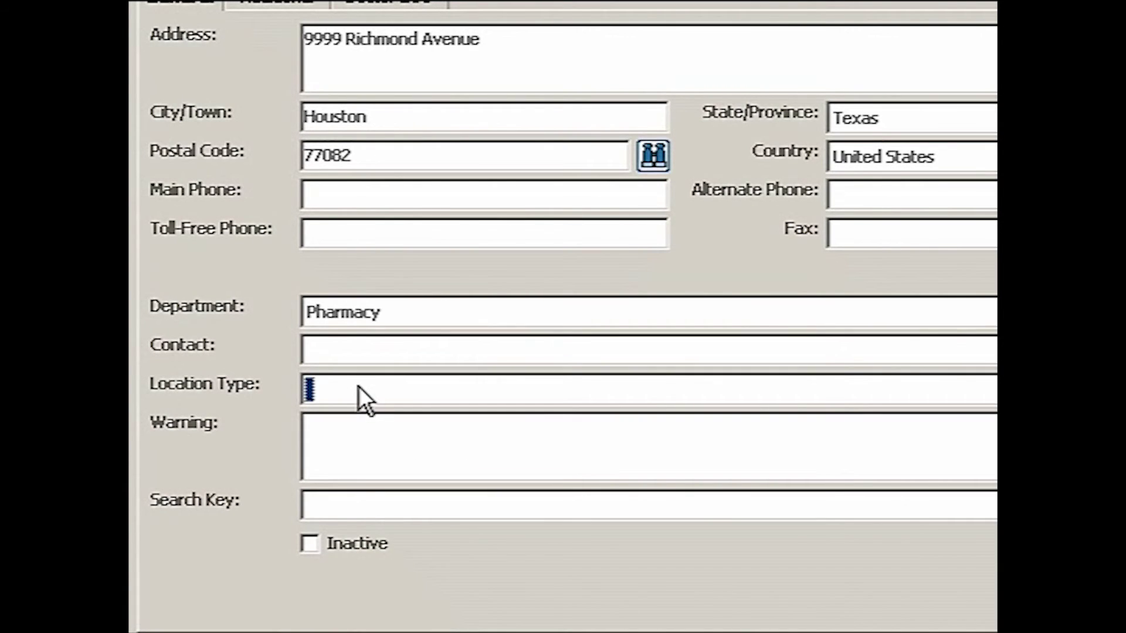
left_click(361, 597)
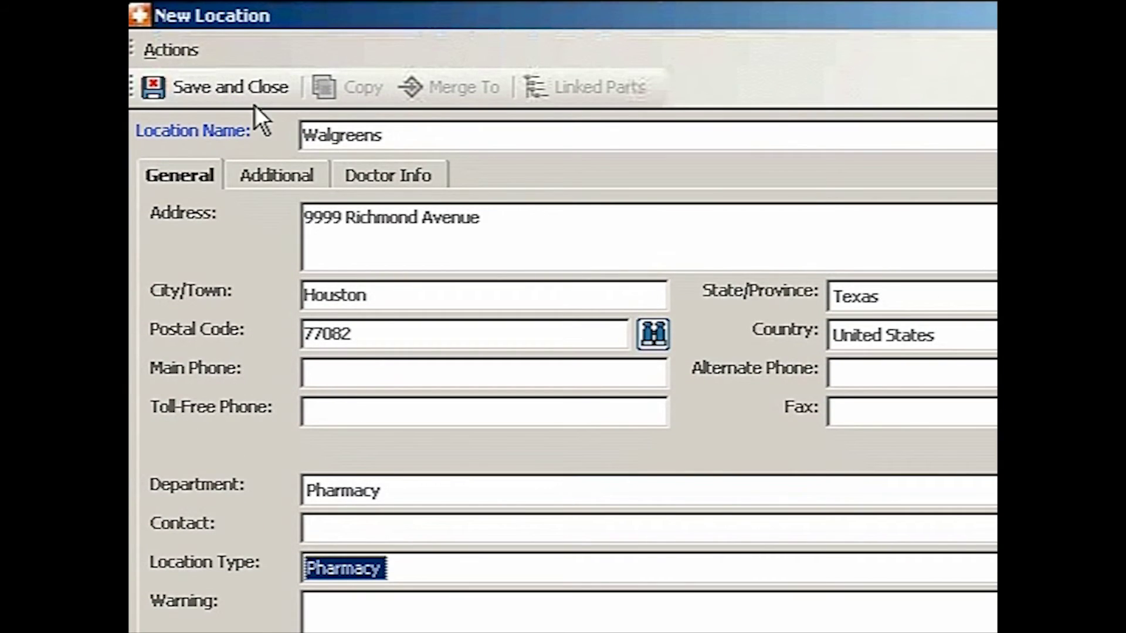
left_click(241, 86)
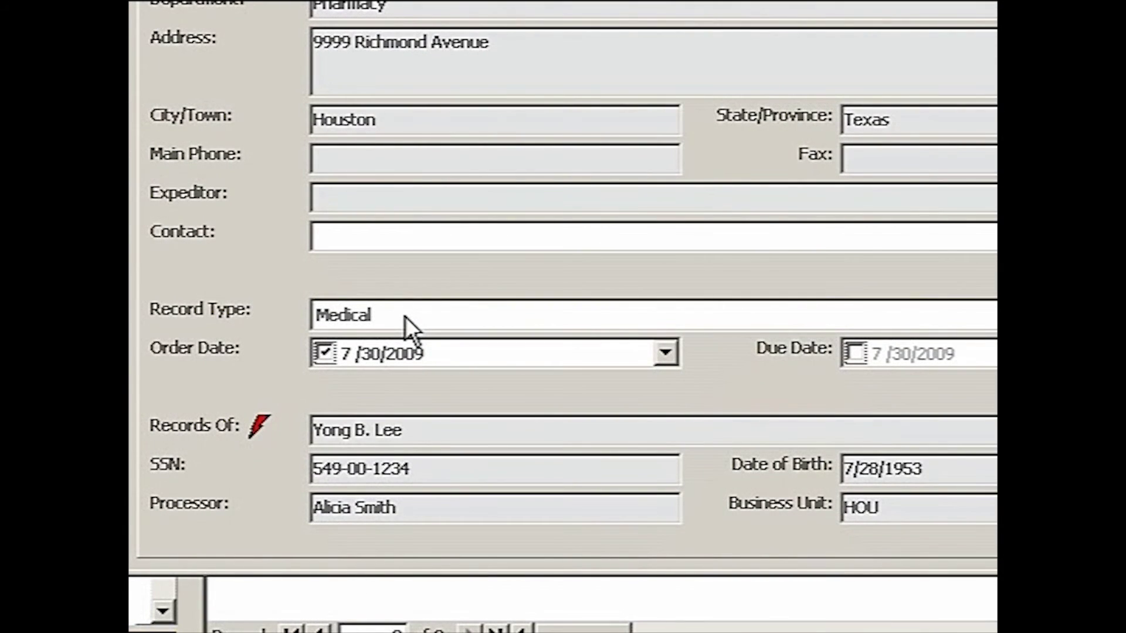
Set the part's record type to Pharmacy and apply the Pharmacy scope description.
left_click(405, 316)
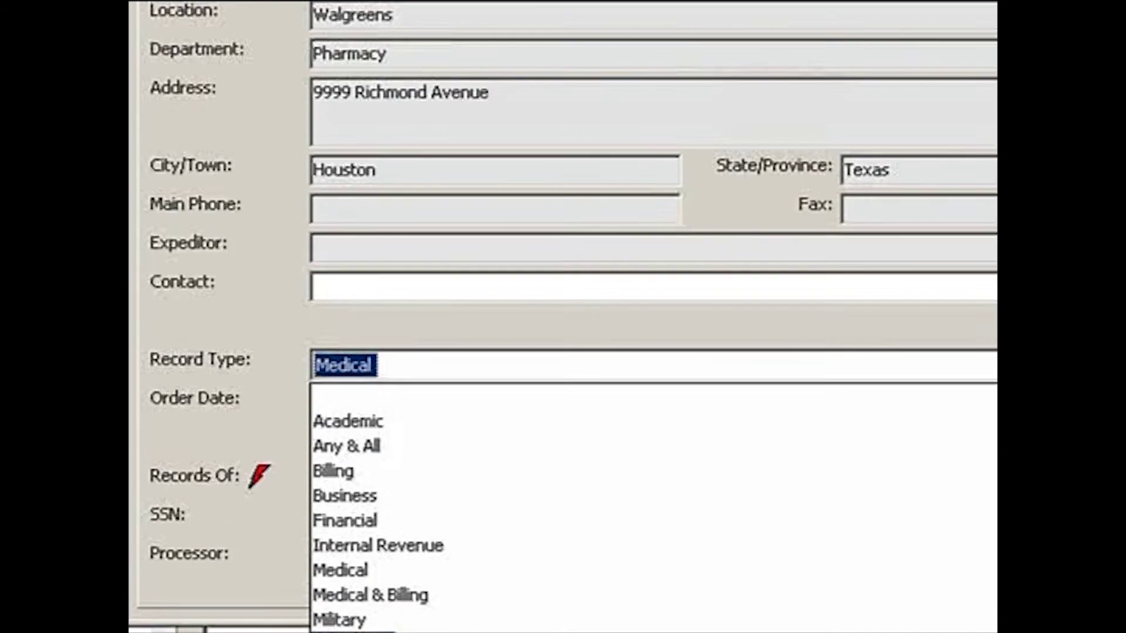
scroll(375, 504, "down", 1)
left_click(346, 569)
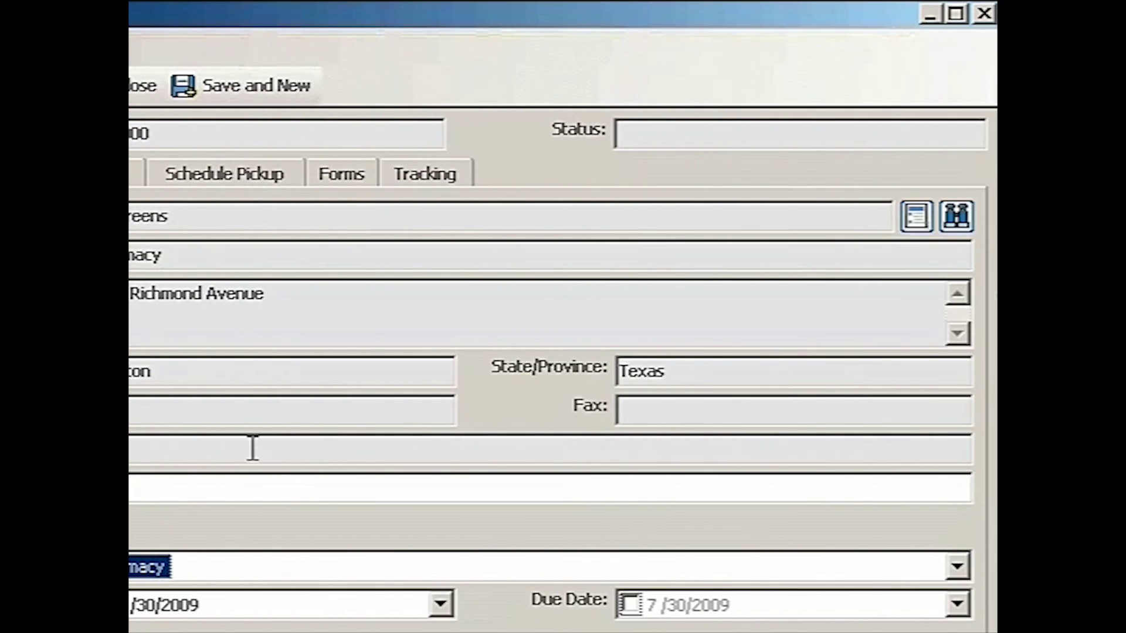
left_click(337, 172)
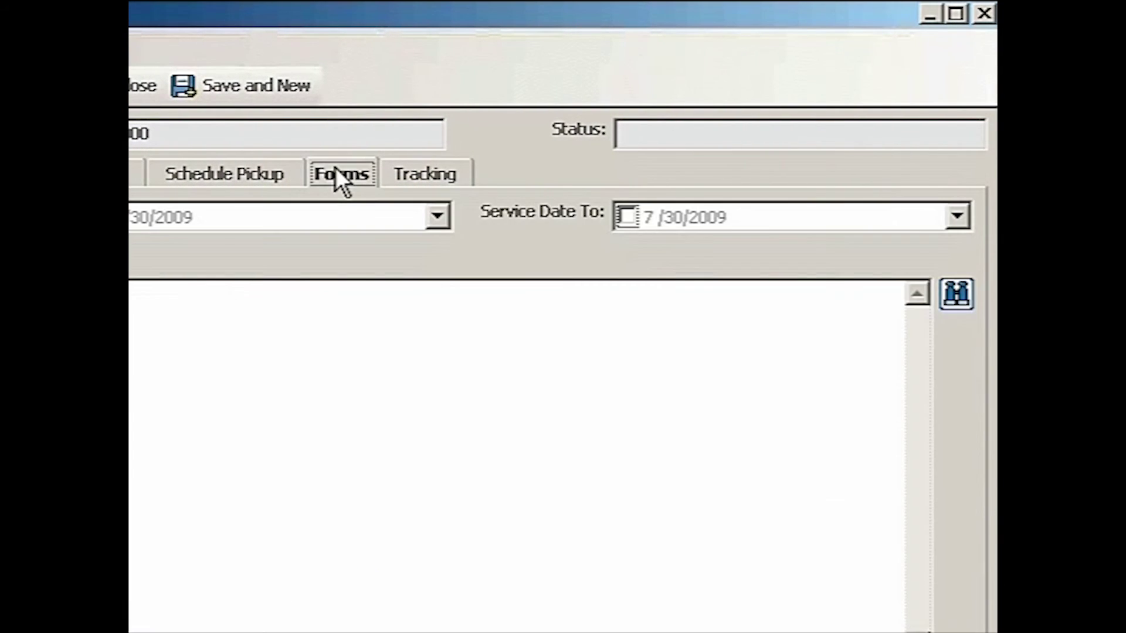
left_click(957, 294)
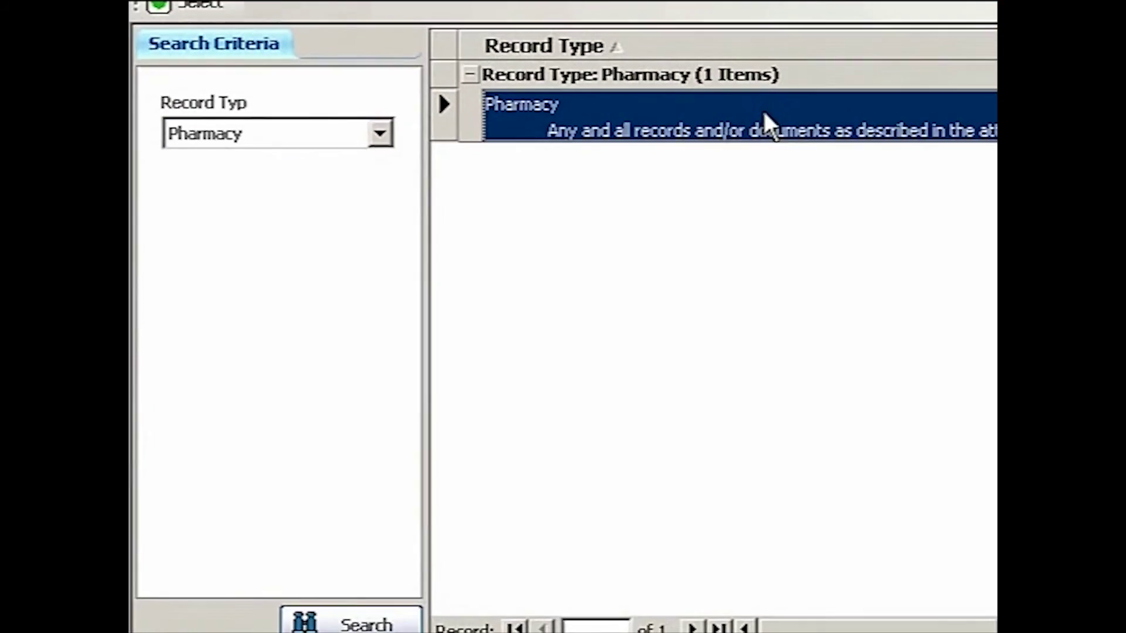
double_click(780, 148)
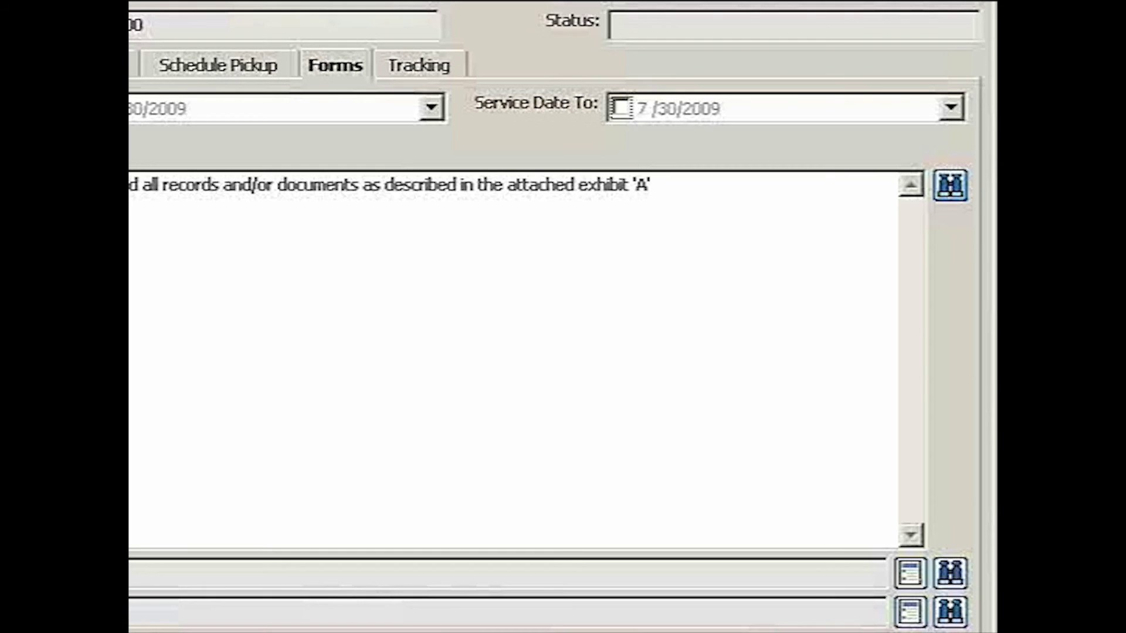
Attach the Int-State-Direct-Adm-Rx interrogatory from the State forms group.
left_click(949, 610)
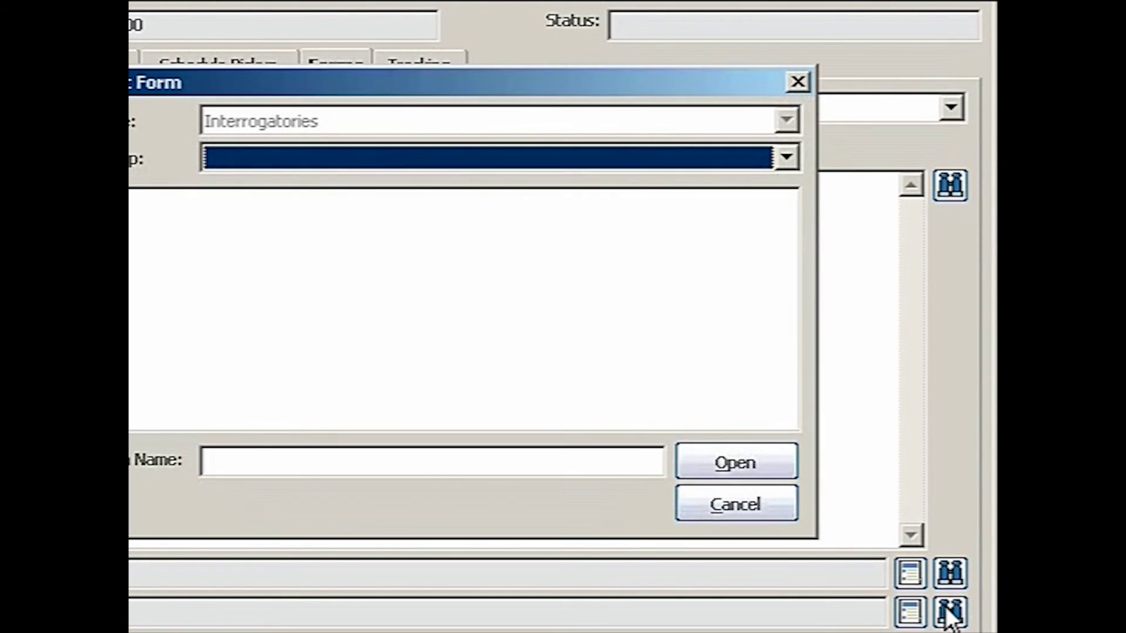
left_click(588, 159)
left_click(498, 222)
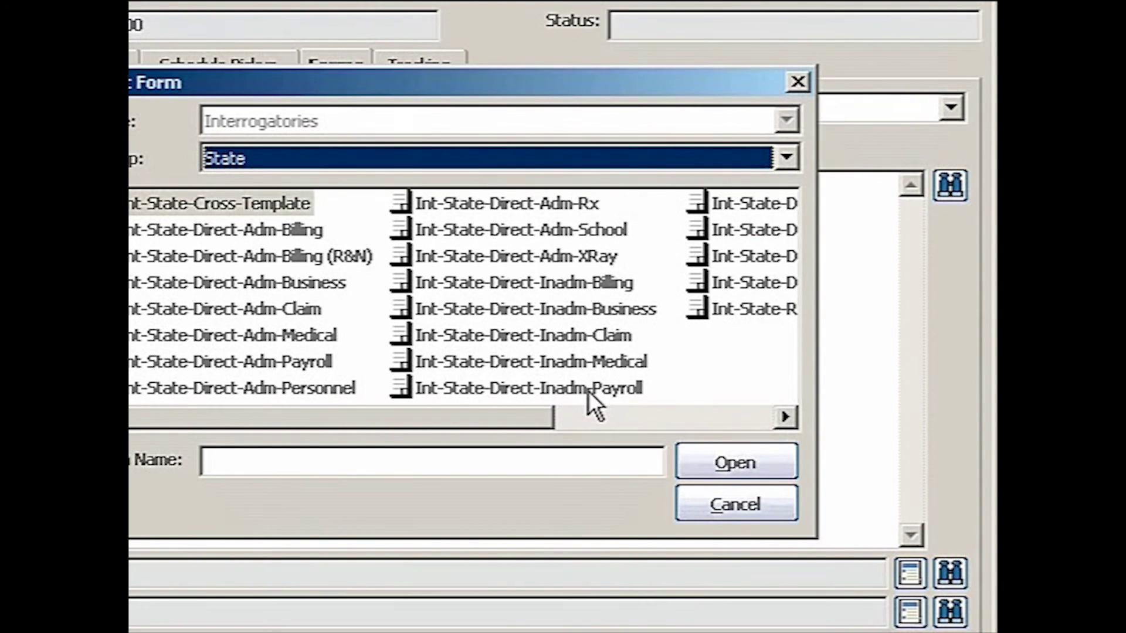
left_click(507, 203)
left_click(701, 454)
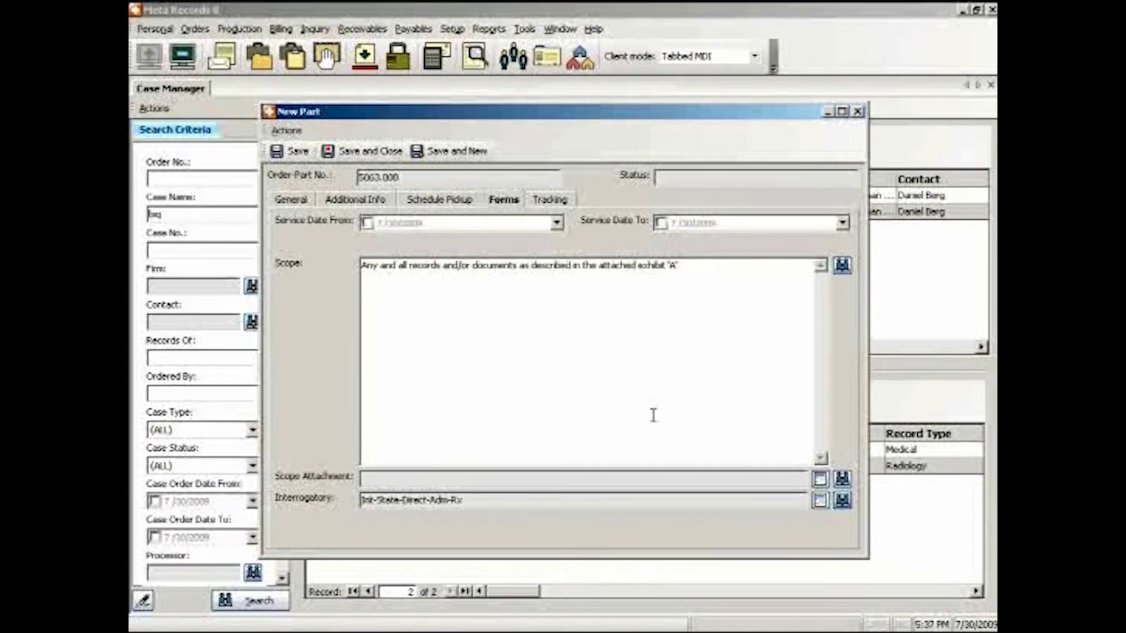
Save the Walgreens part and reopen the Sugar Land Imaging Center part.
left_click(363, 151)
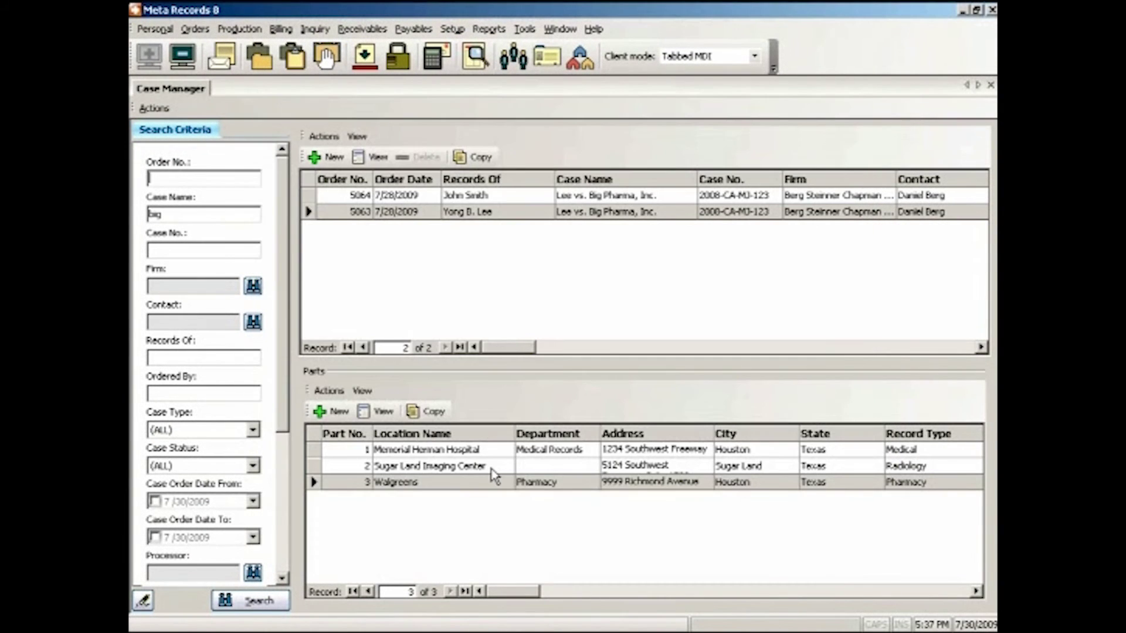
left_click(482, 467)
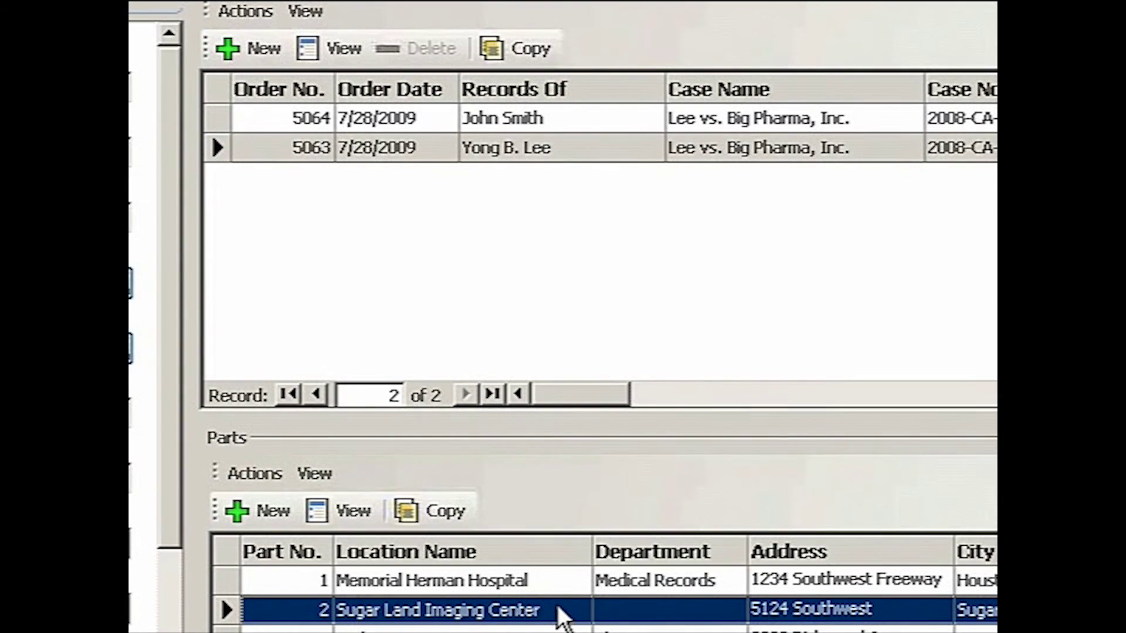
double_click(557, 604)
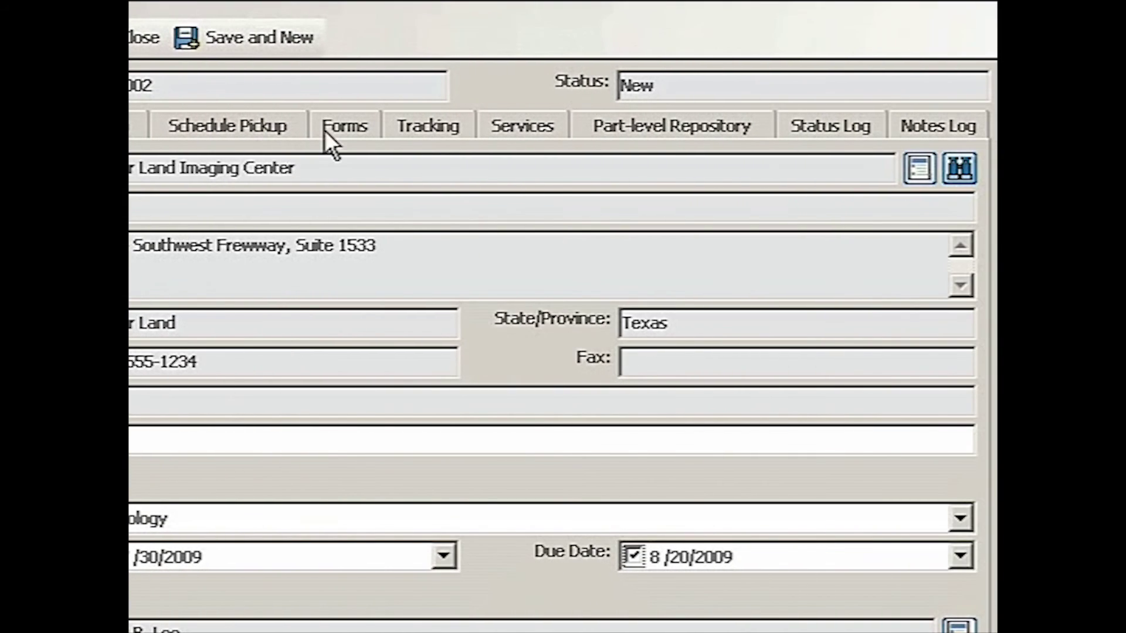
Apply the standard Radiology scope wording to that part and save it.
left_click(338, 130)
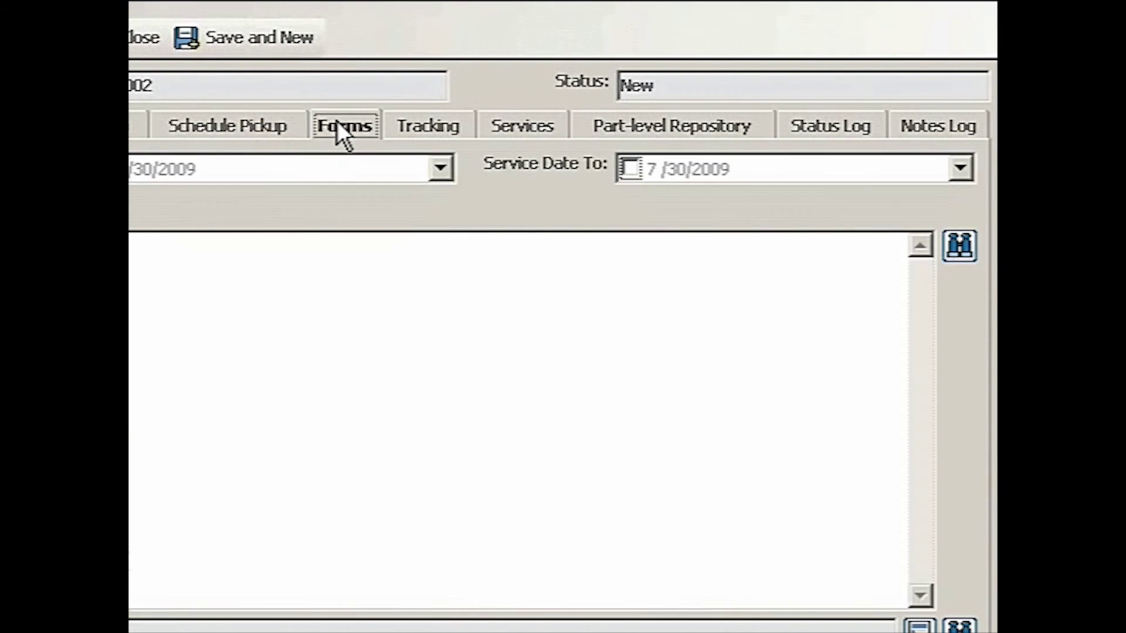
left_click(957, 238)
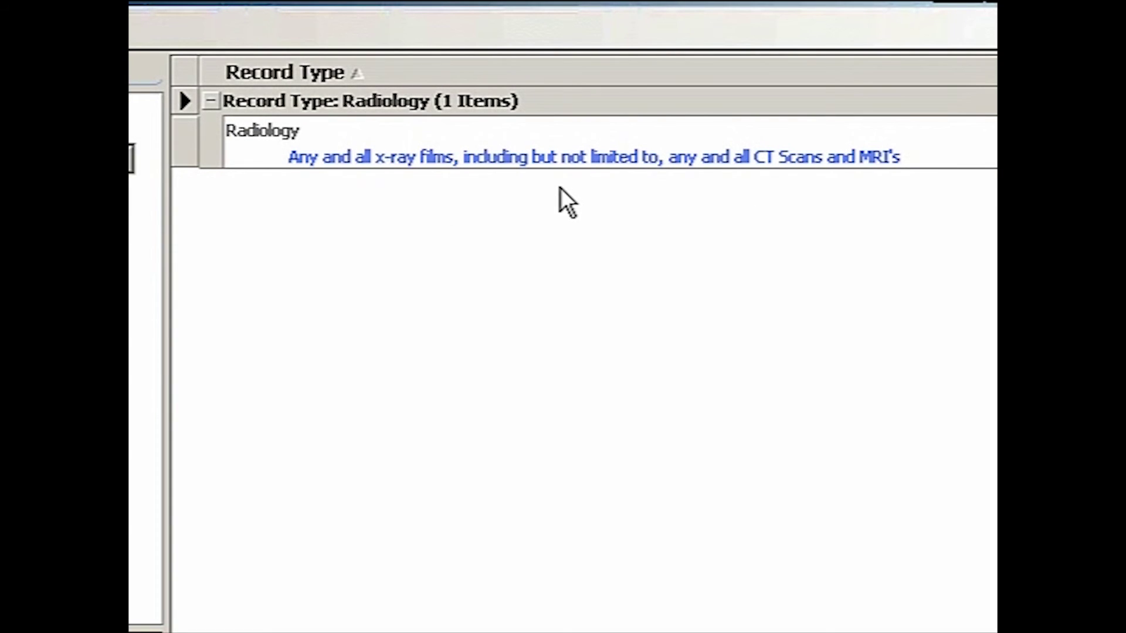
left_click(442, 147)
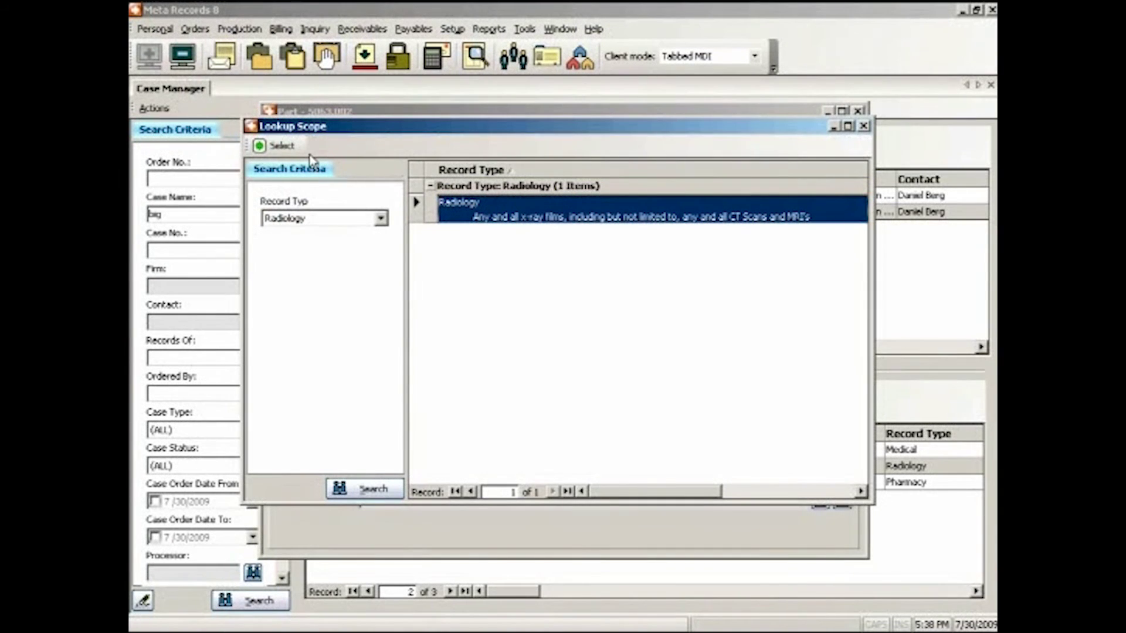
left_click(280, 146)
left_click(399, 162)
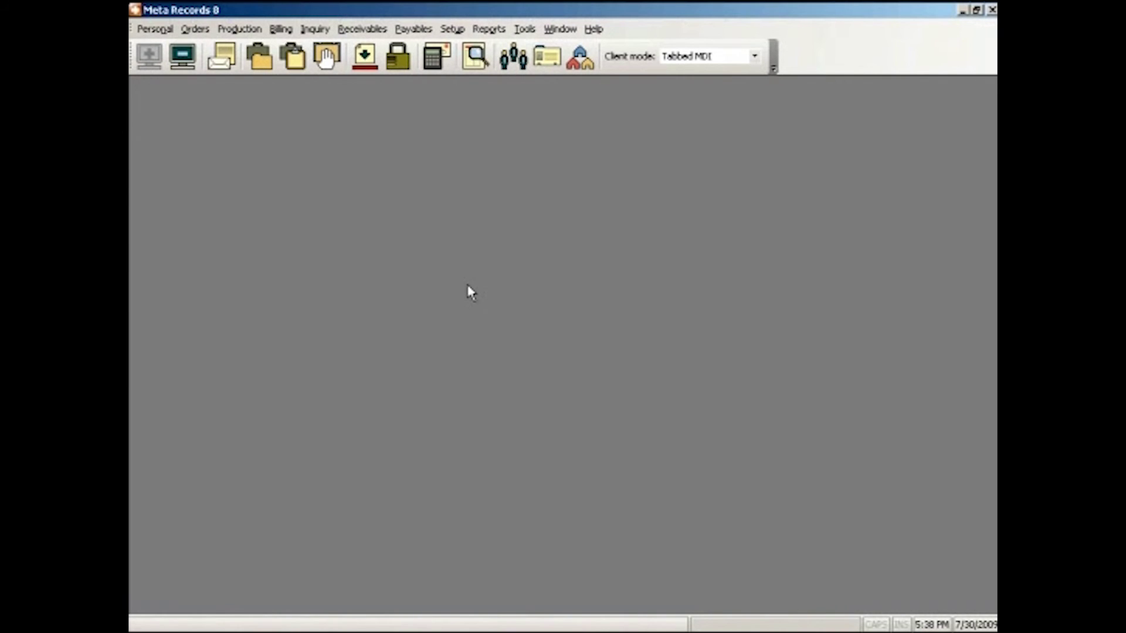
Reopen the Case Manager from the toolbar icon.
left_click(259, 56)
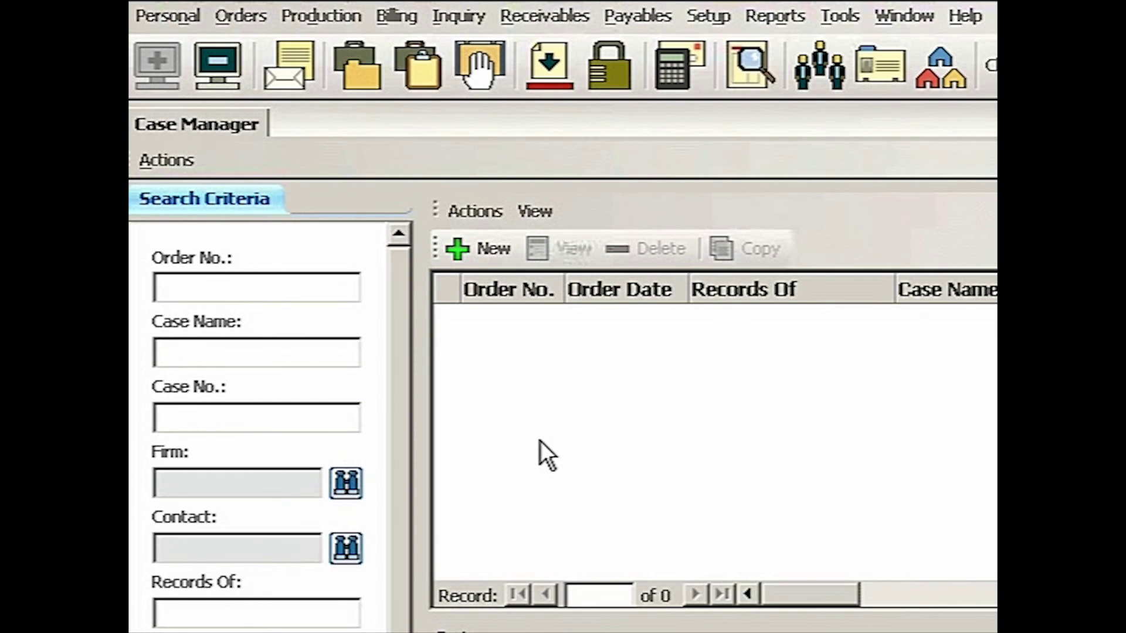
Search orders by case name 'big' and the patient's records-of name, then select order 5063.
left_click(174, 350)
type("big")
key("Return")
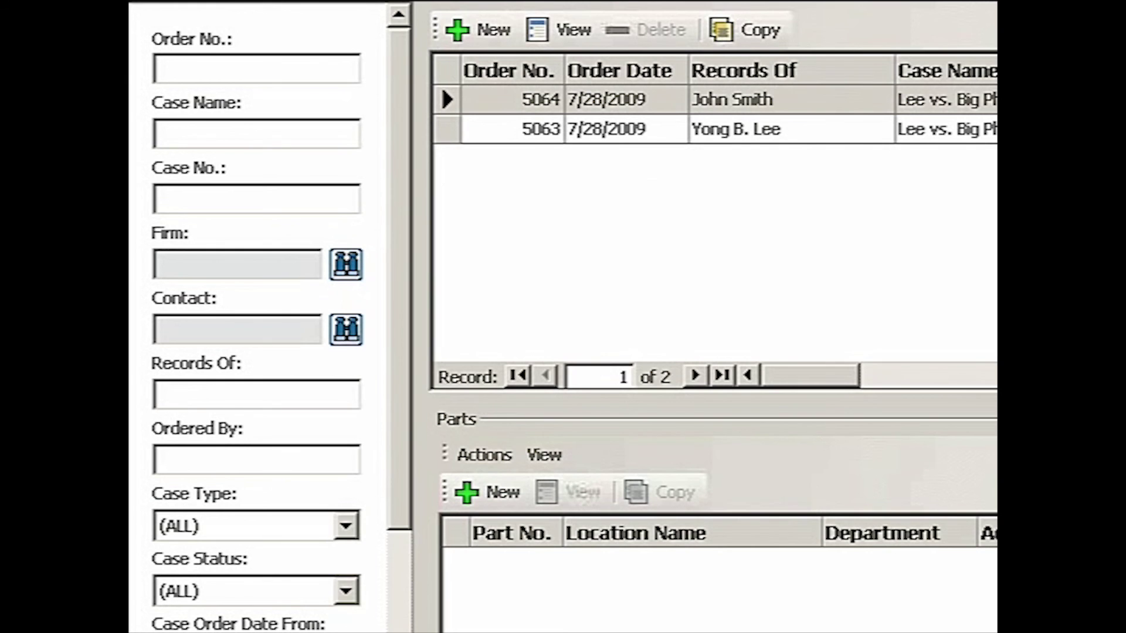
type("yong")
key("Return")
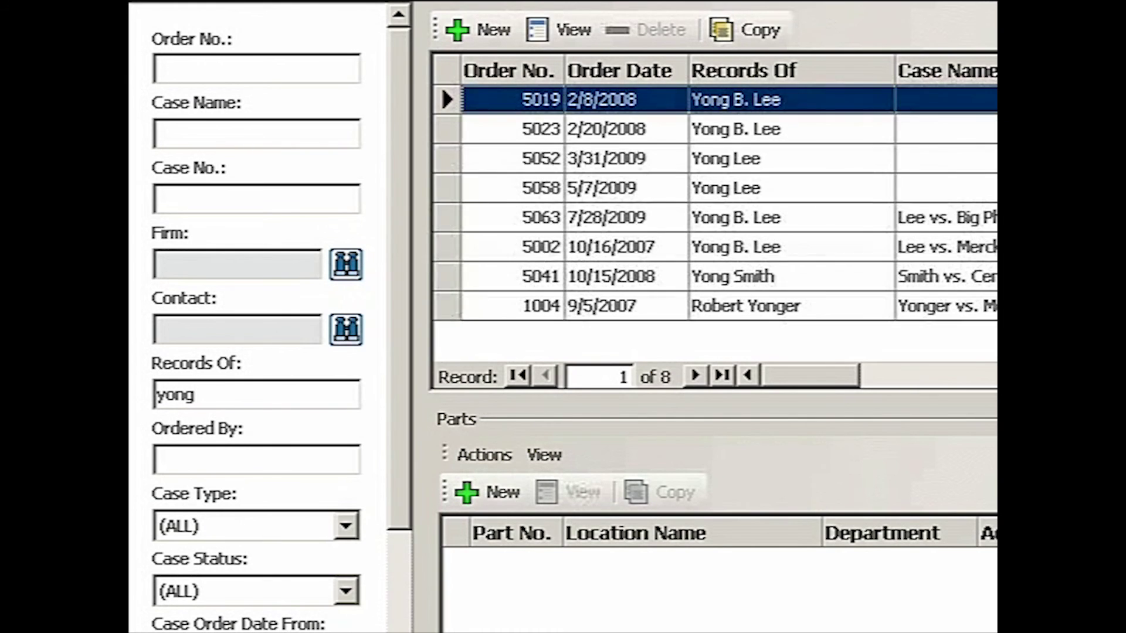
left_click(862, 218)
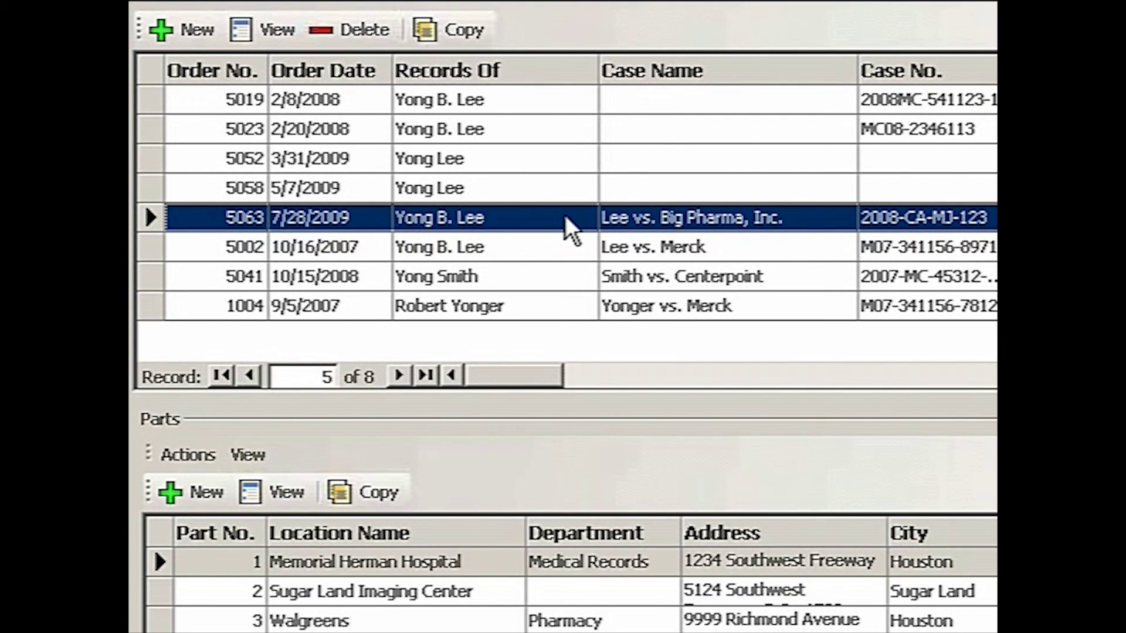
Open the Memorial Herman Hospital part to review it, then save and close.
left_click(490, 560)
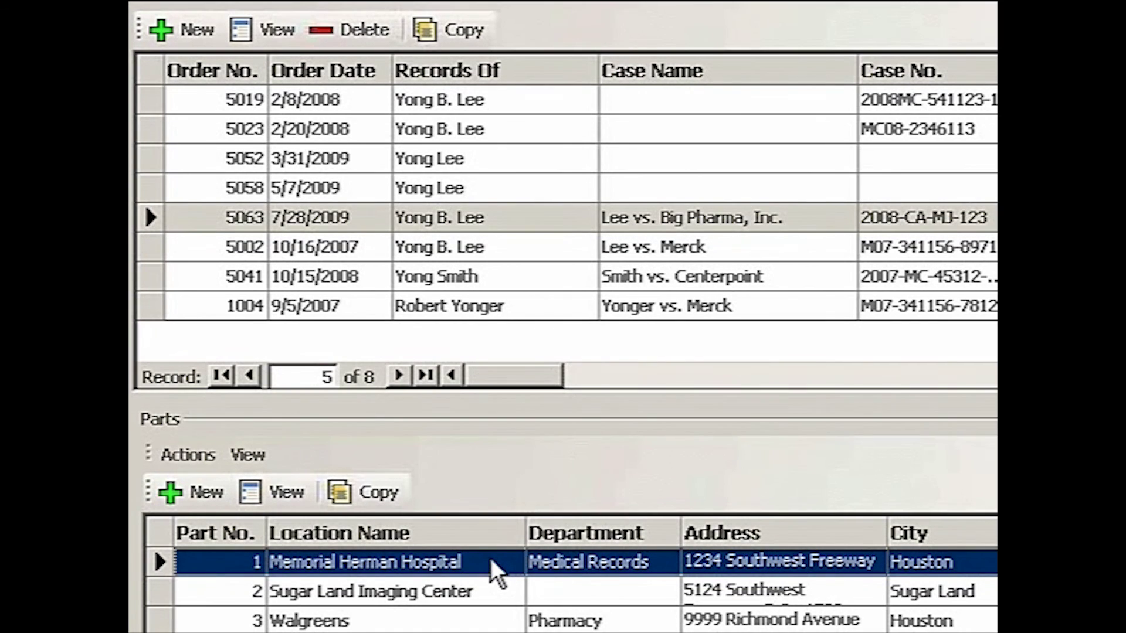
double_click(490, 560)
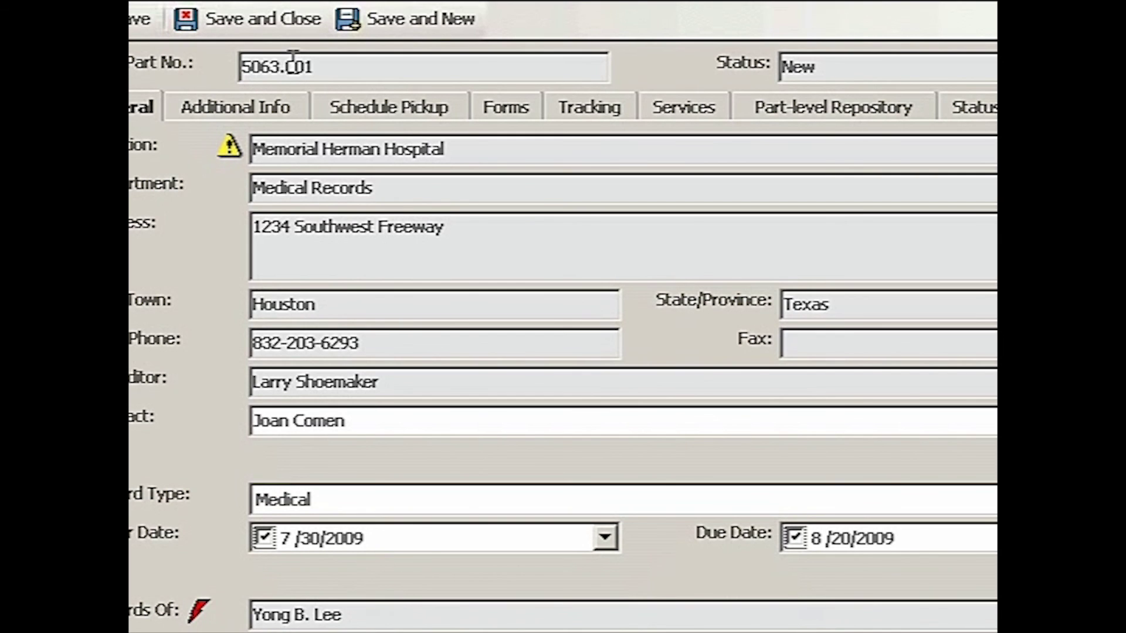
left_click(272, 16)
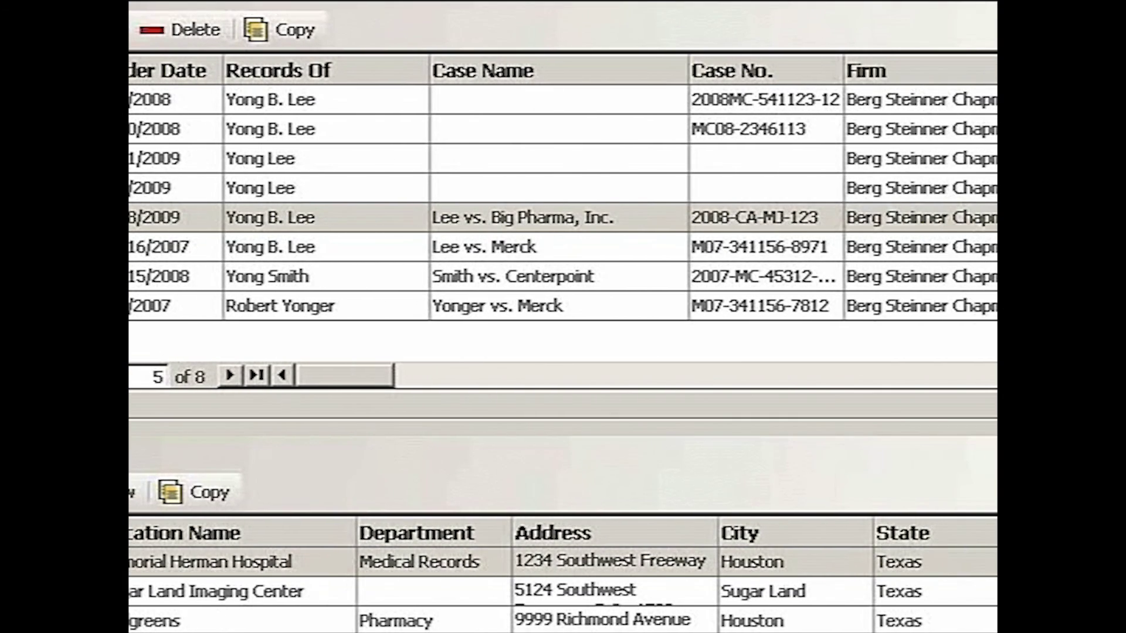
Start a new part at the doctor's Medical Records location found by name search.
left_click(132, 491)
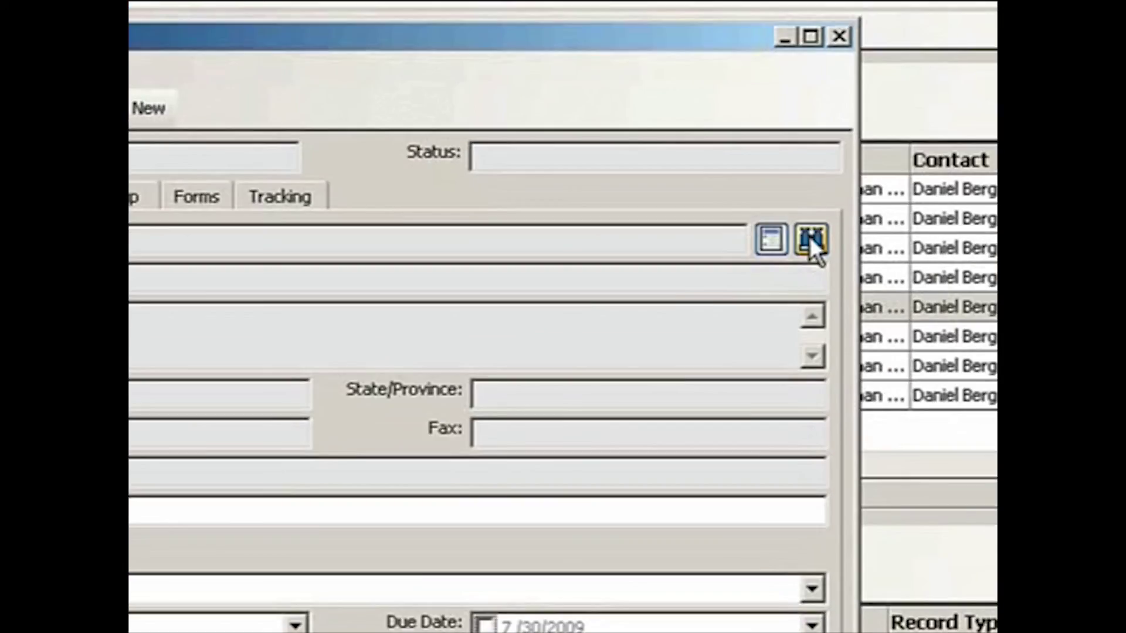
left_click(951, 151)
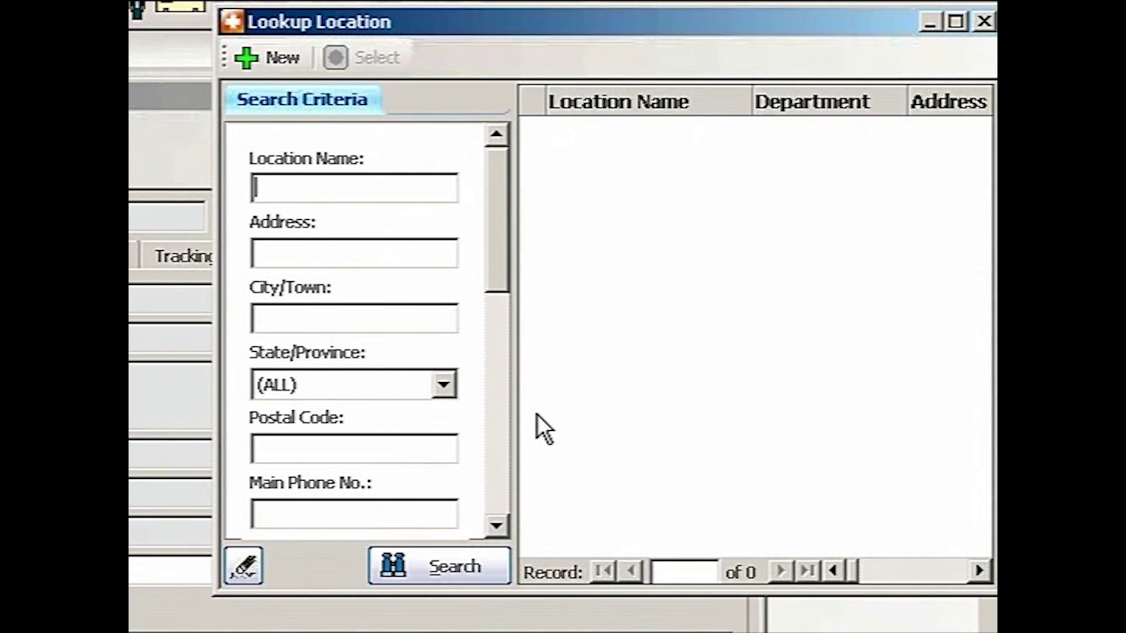
type("jacobs")
key("Return")
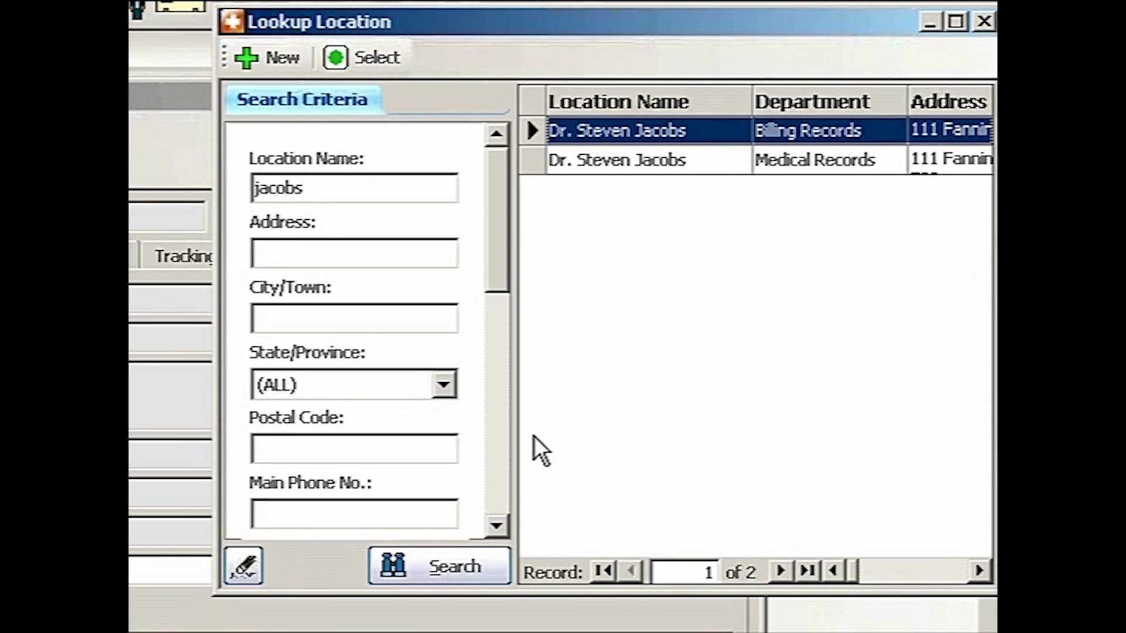
left_click(715, 159)
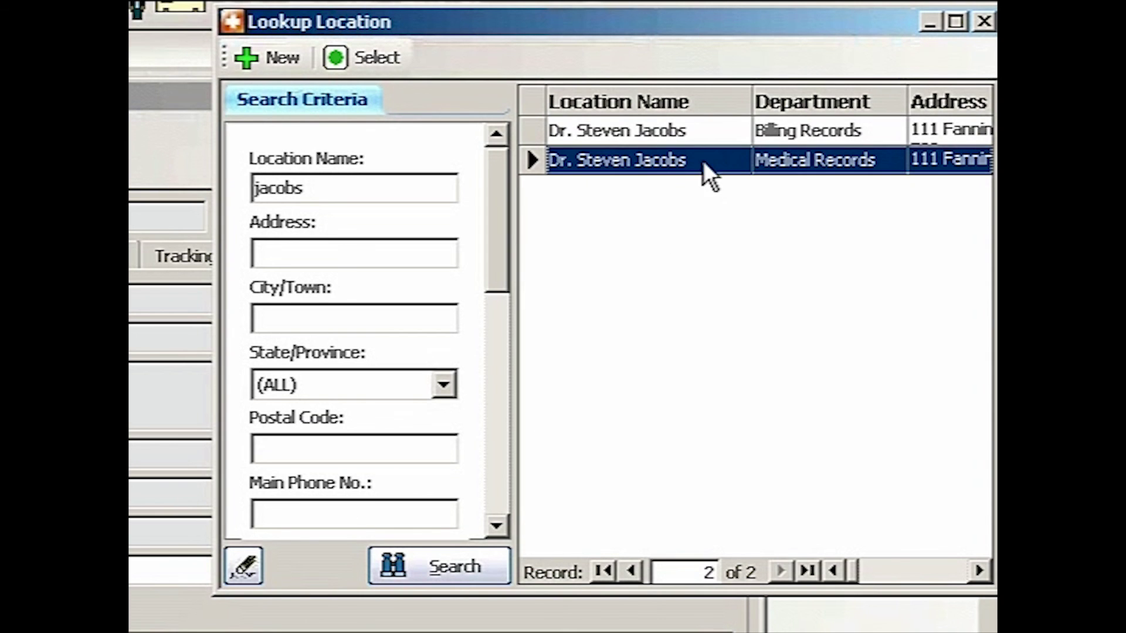
left_click(375, 57)
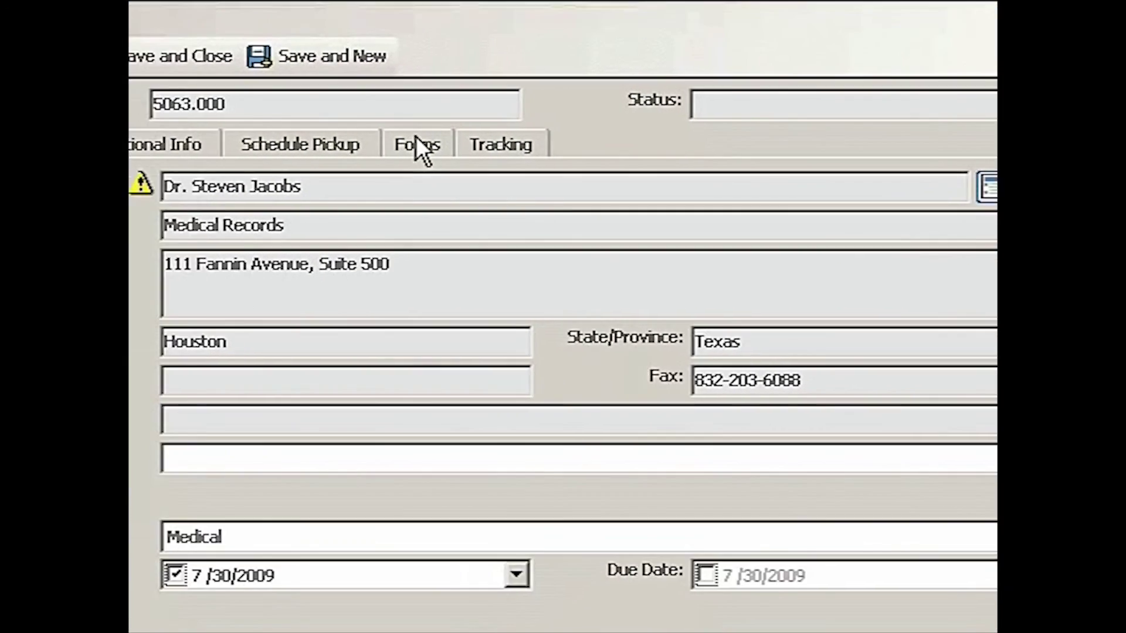
Apply the third Medical scope wording and attach the Int-State-Direct-Inadm-Medical interrogatory.
left_click(333, 181)
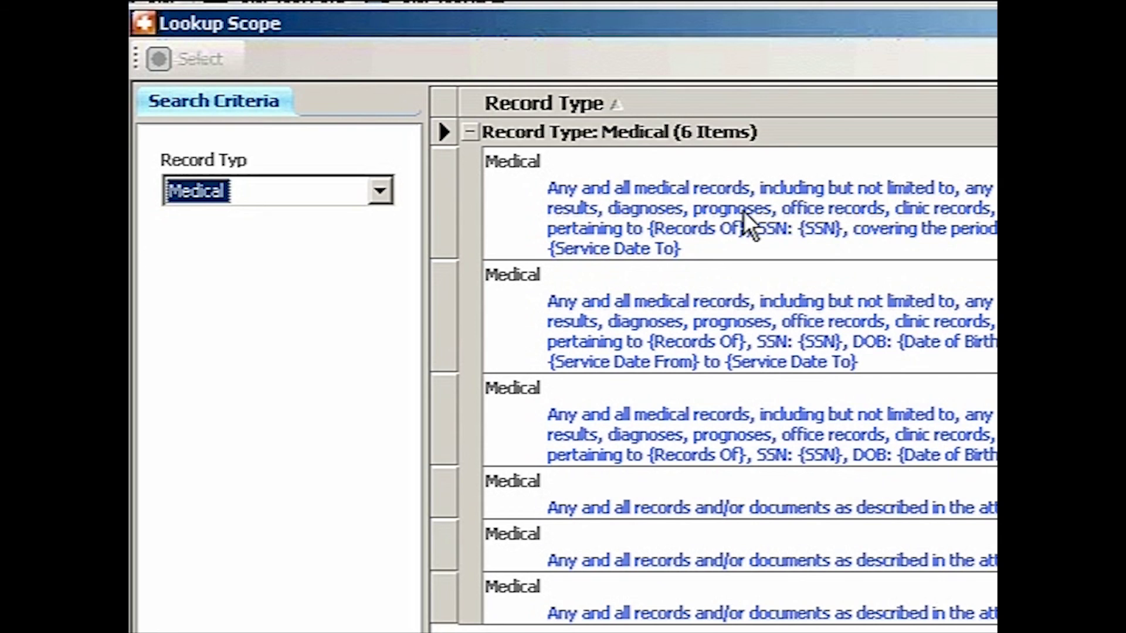
left_click(751, 423)
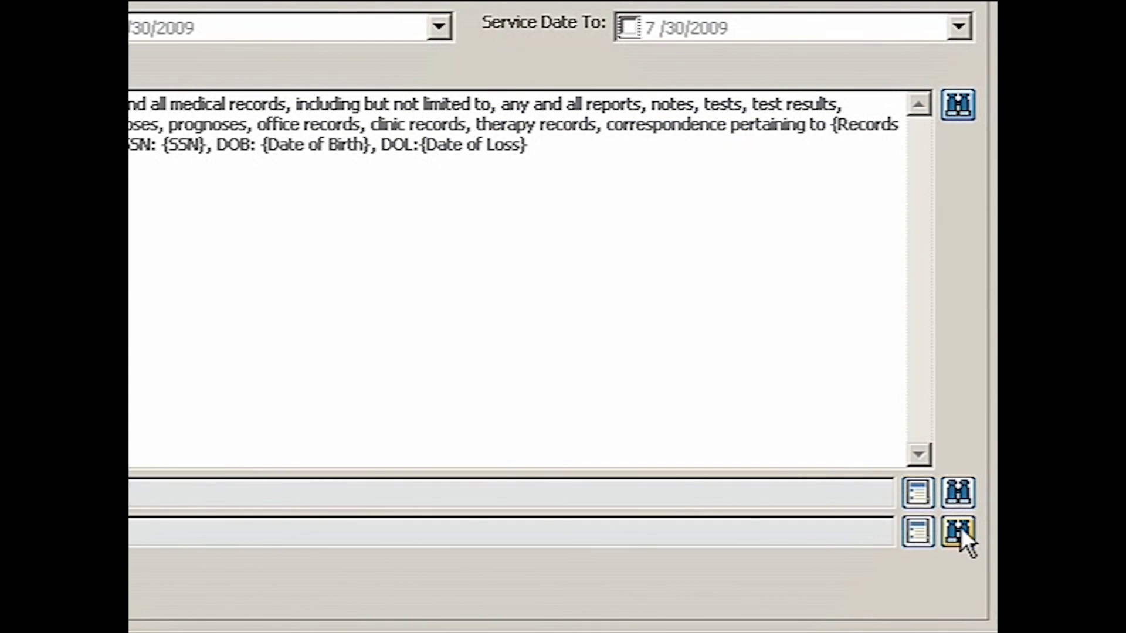
left_click(960, 527)
left_click(581, 77)
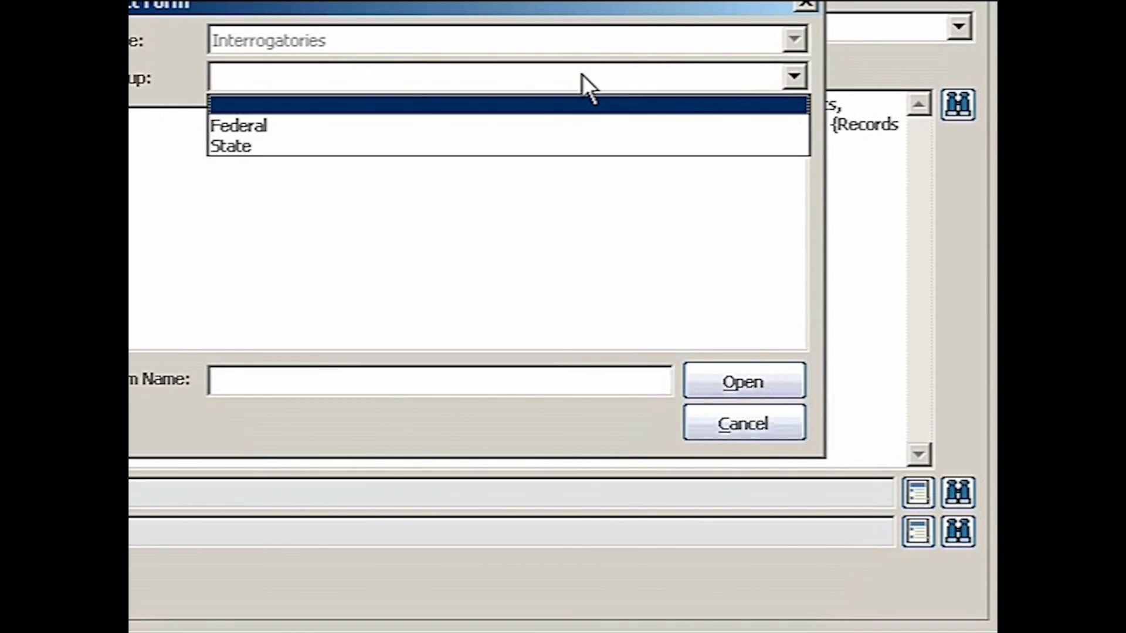
left_click(523, 149)
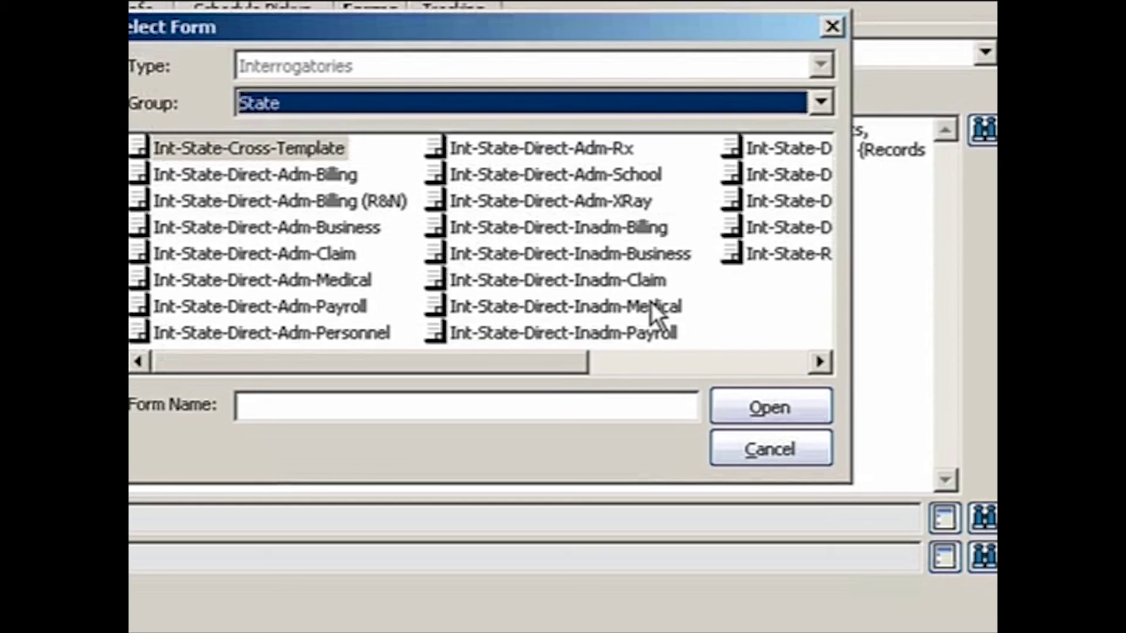
left_click(639, 290)
left_click(726, 381)
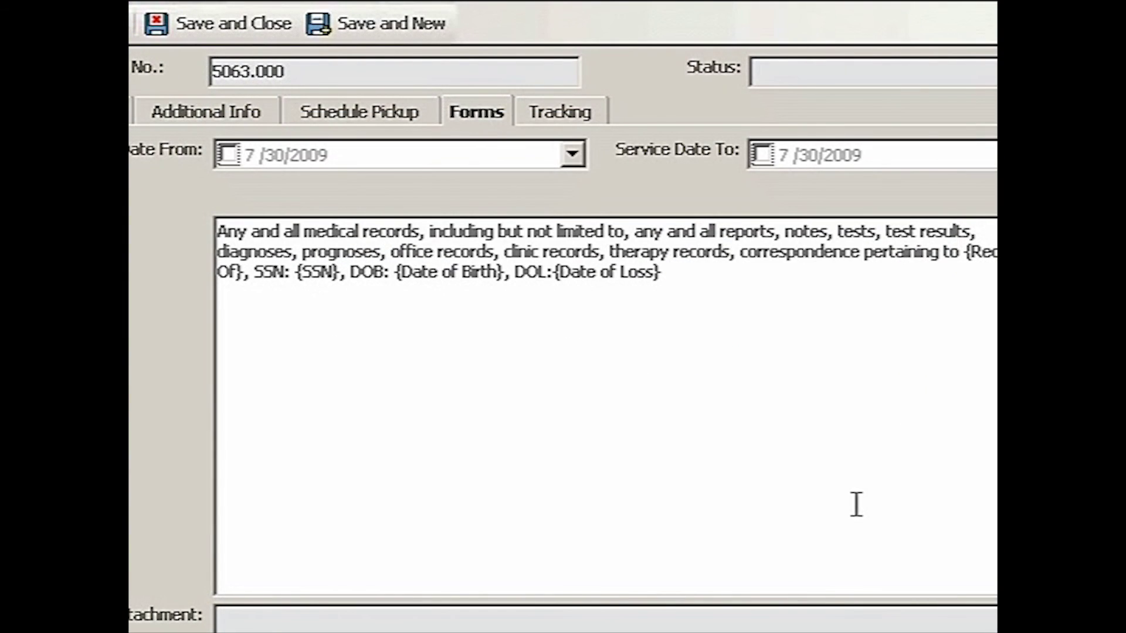